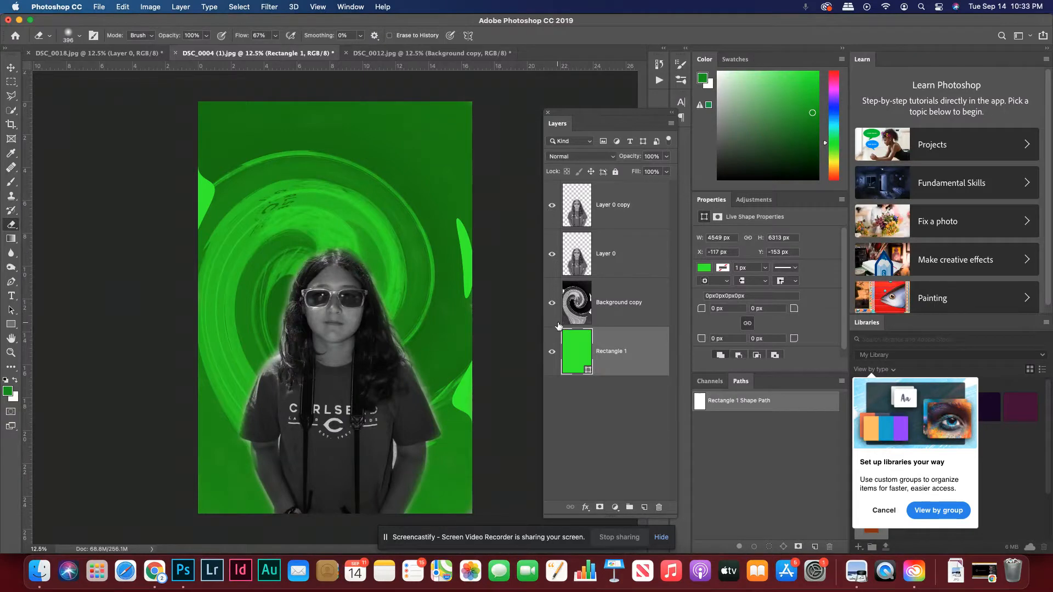
Step: Toggle the visibility of Rectangle 1, Layer 0 and Layer 0 copy to examine how the green swirl portrait is layered
{"action": "left_click", "coordinate": [552, 354]}
{"action": "left_click", "coordinate": [551, 355]}
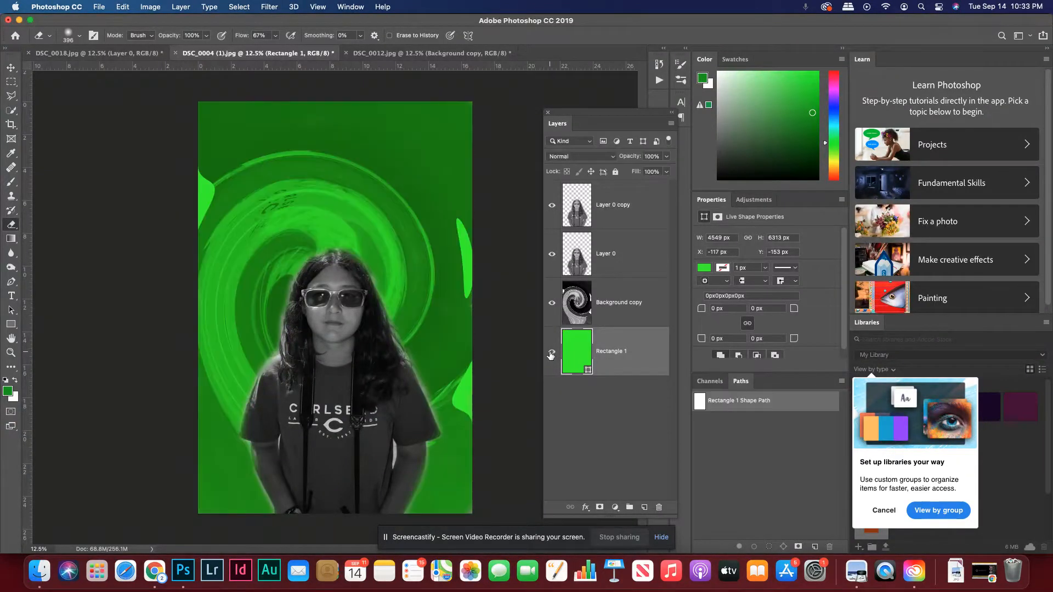
{"action": "left_click", "coordinate": [552, 254]}
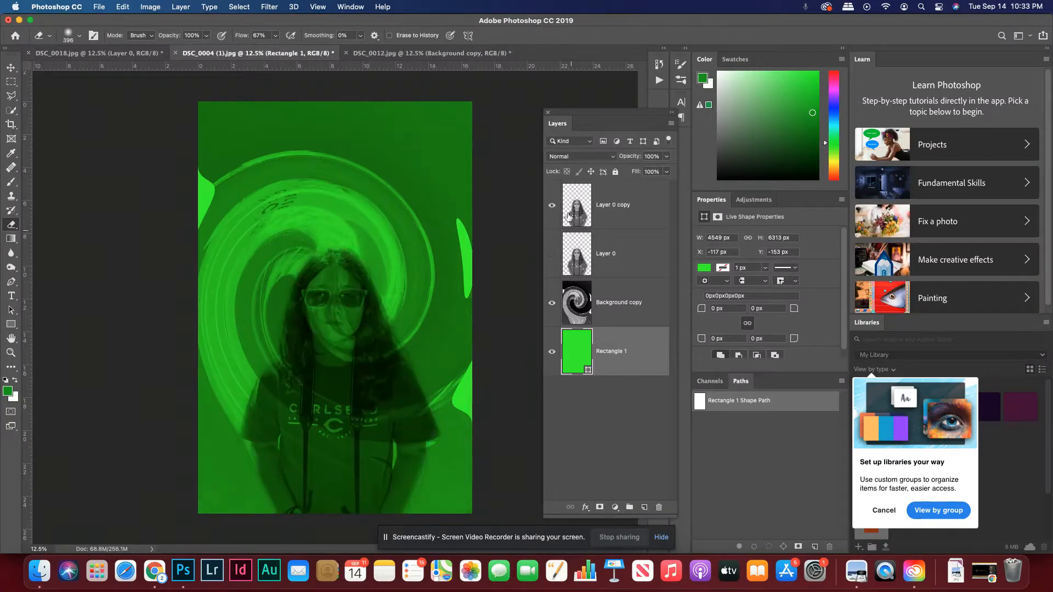
{"action": "left_click", "coordinate": [551, 204]}
{"action": "left_click", "coordinate": [552, 206]}
{"action": "left_click", "coordinate": [552, 206]}
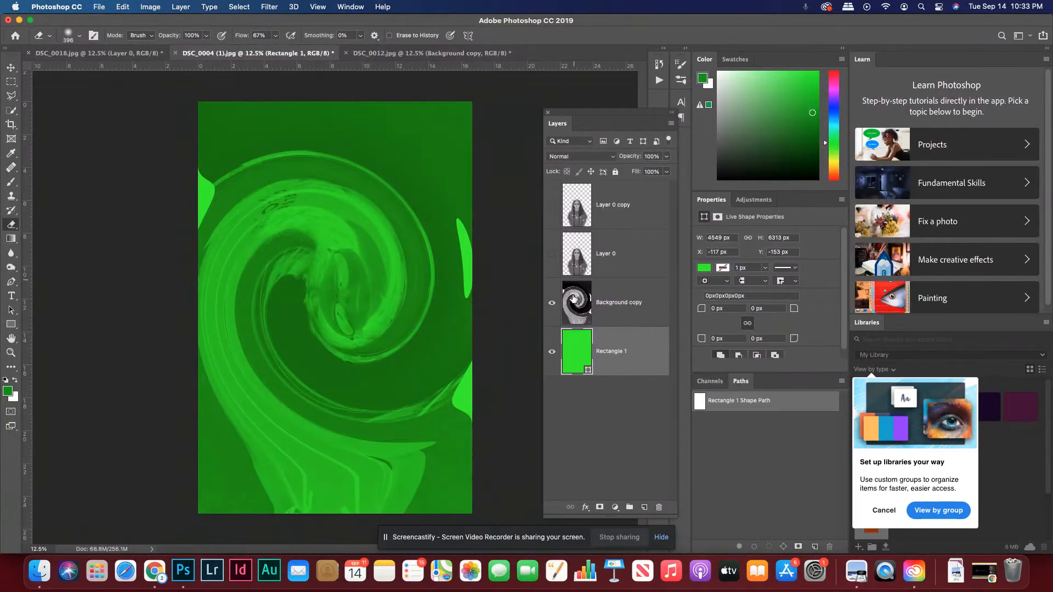
{"action": "left_click", "coordinate": [551, 257]}
{"action": "left_click", "coordinate": [553, 206]}
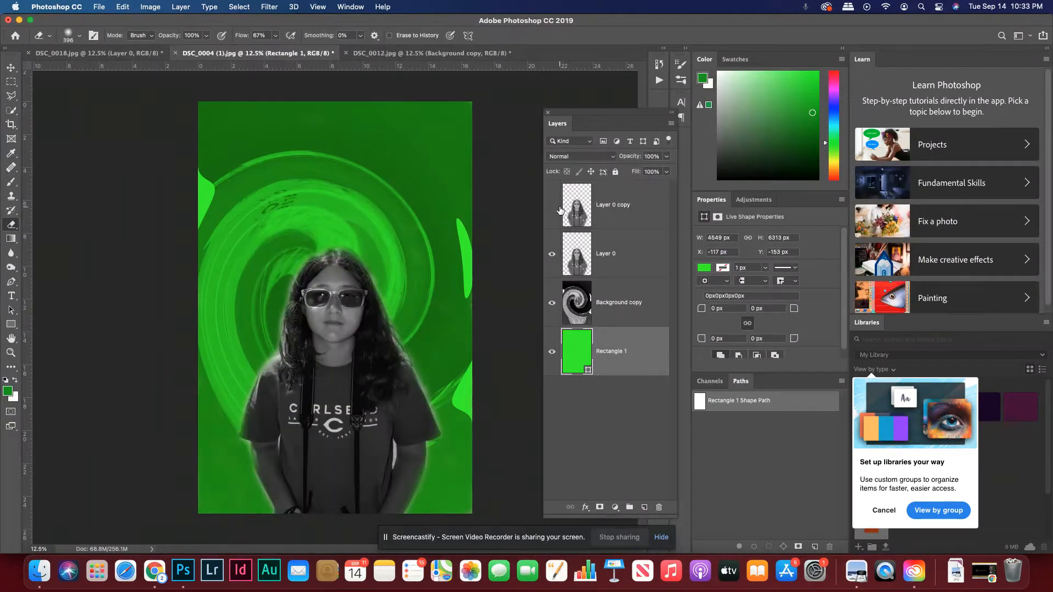
Step: Close the DSC_0004 (1).jpg document without saving its changes
{"action": "left_click_drag", "start_coordinate": [189, 53], "coordinate": [184, 82]}
{"action": "left_click", "coordinate": [173, 81]}
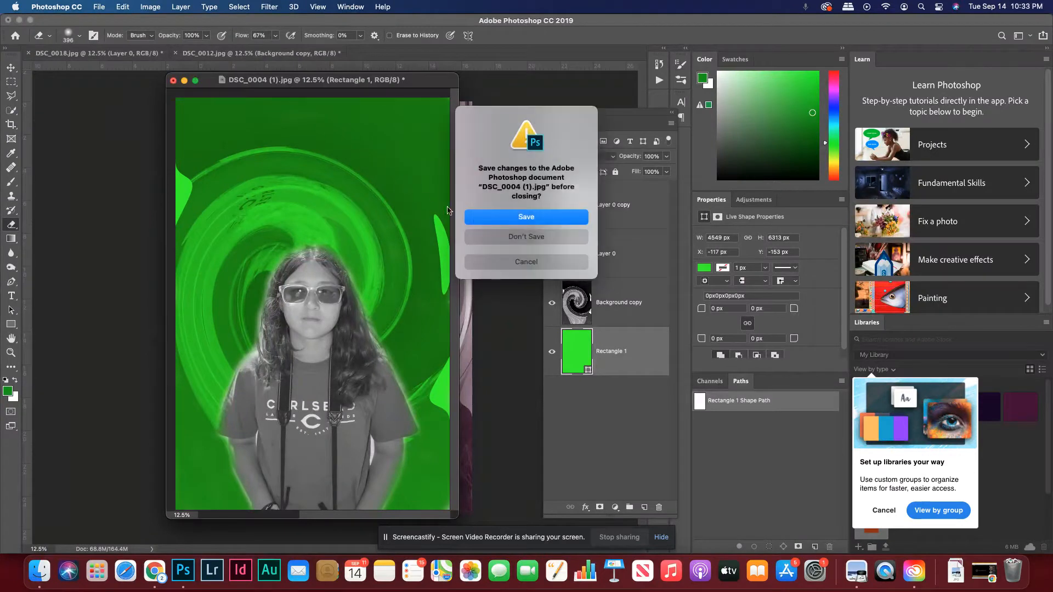
{"action": "left_click", "coordinate": [498, 237]}
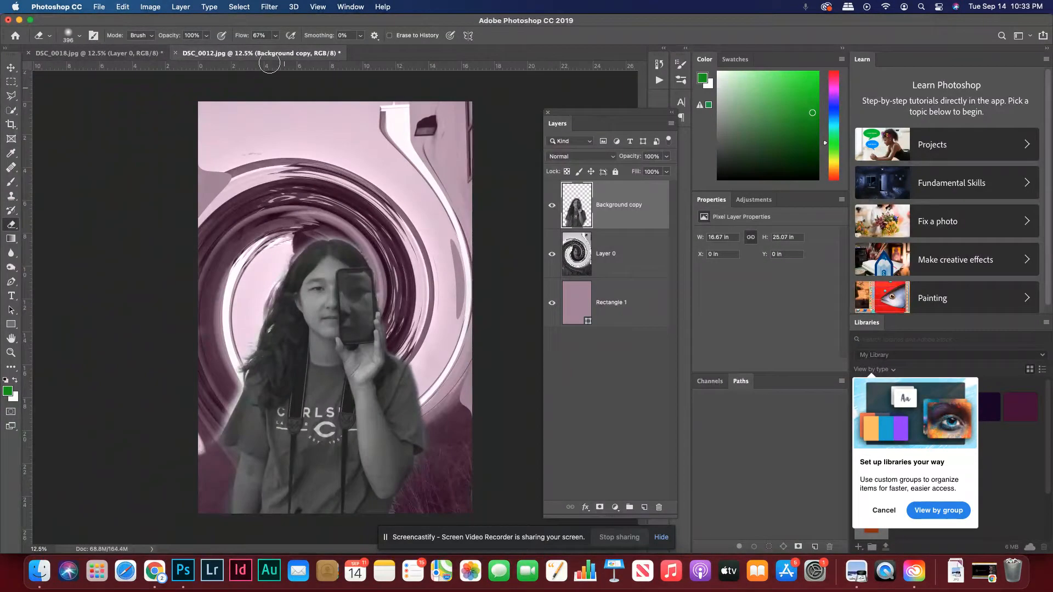
Step: Toggle the Background copy and Layer 0 layers of DSC_0012.jpg off and on to examine the pink swirl composition
{"action": "left_click", "coordinate": [552, 206]}
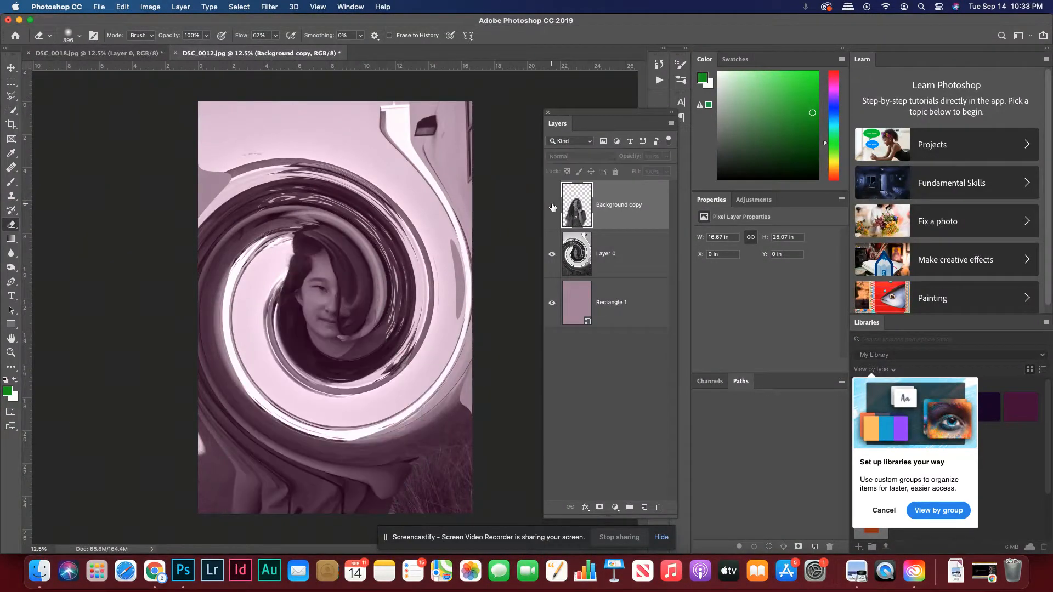
{"action": "left_click", "coordinate": [550, 255]}
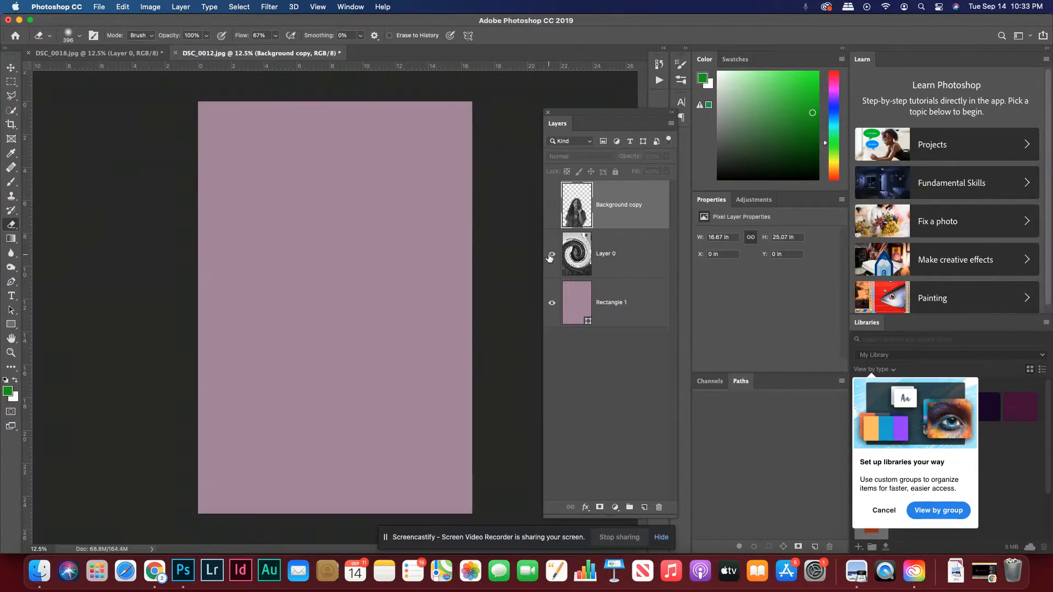
{"action": "left_click", "coordinate": [551, 255]}
{"action": "left_click", "coordinate": [552, 207]}
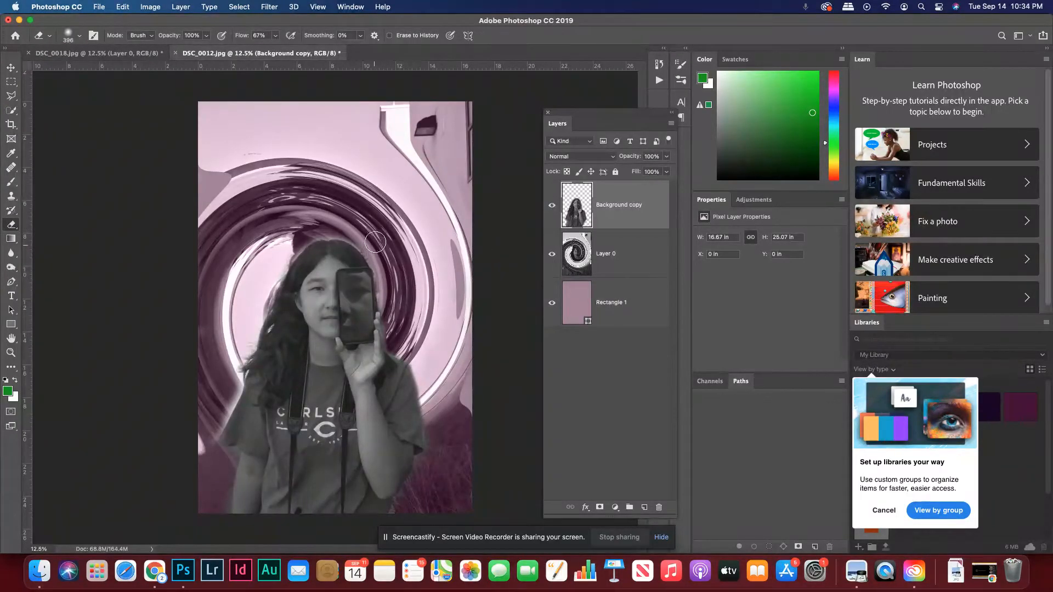
Step: Revert DSC_0012.jpg to its last saved version
{"action": "left_click", "coordinate": [99, 6]}
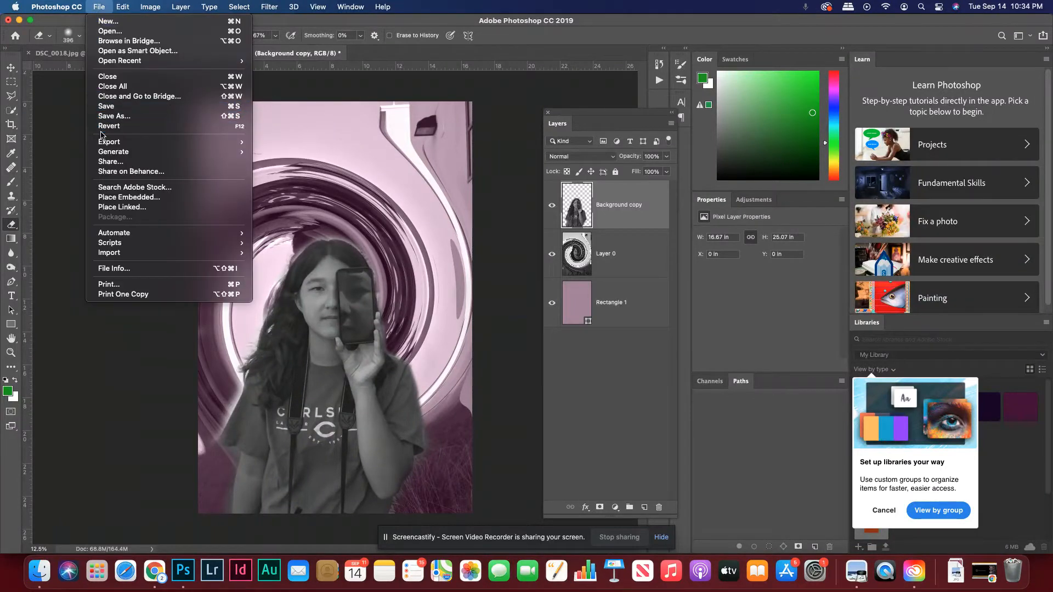
{"action": "left_click", "coordinate": [109, 127]}
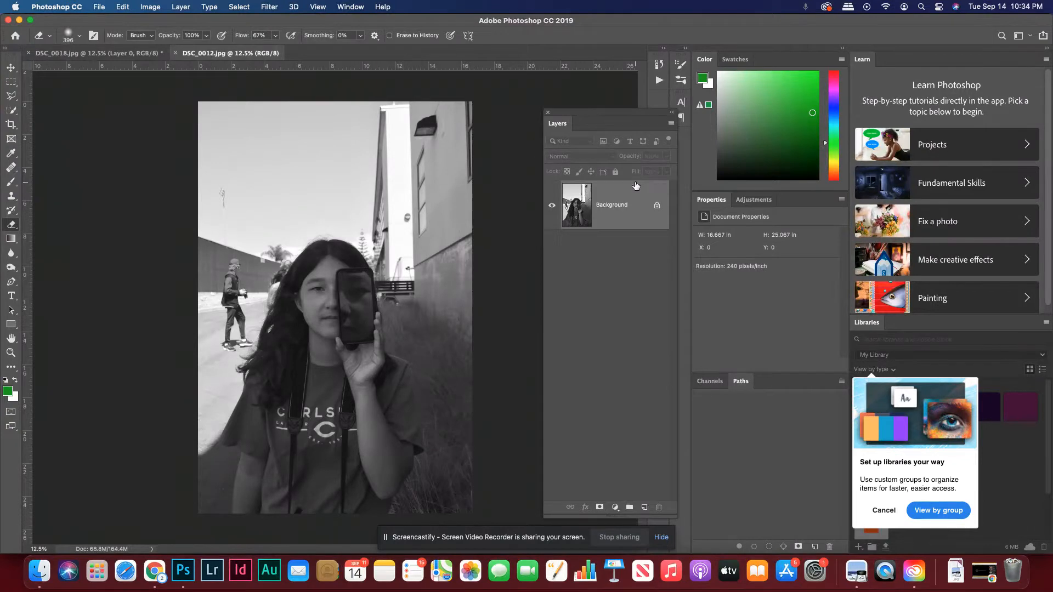
Step: Reposition the Layers panel beside the photo, then close it and show it again
{"action": "left_click", "coordinate": [671, 124]}
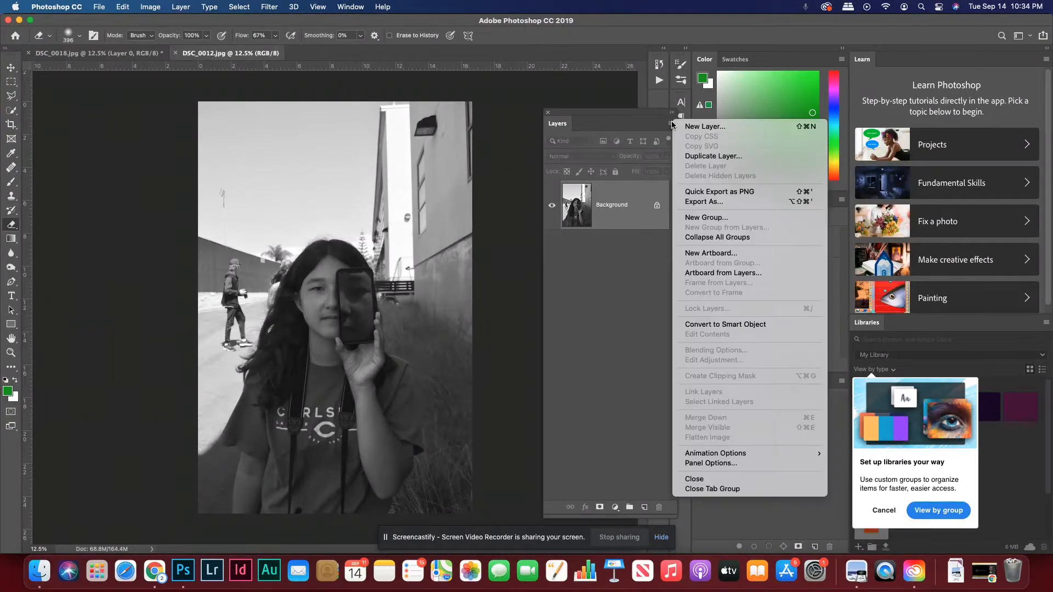
{"action": "left_click", "coordinate": [621, 116]}
{"action": "left_click_drag", "start_coordinate": [565, 117], "coordinate": [493, 90]}
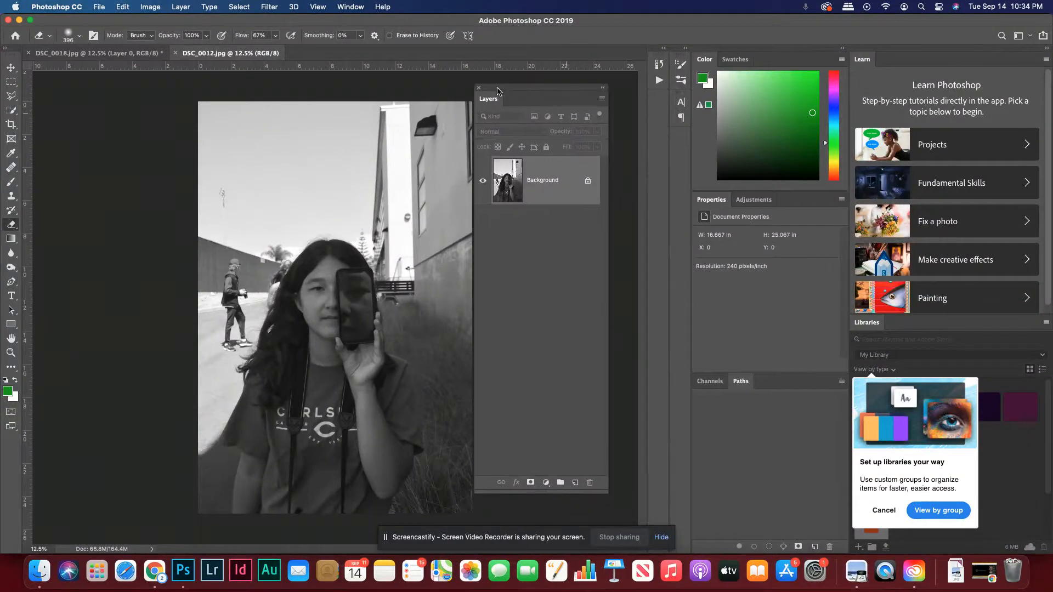
{"action": "left_click", "coordinate": [474, 85]}
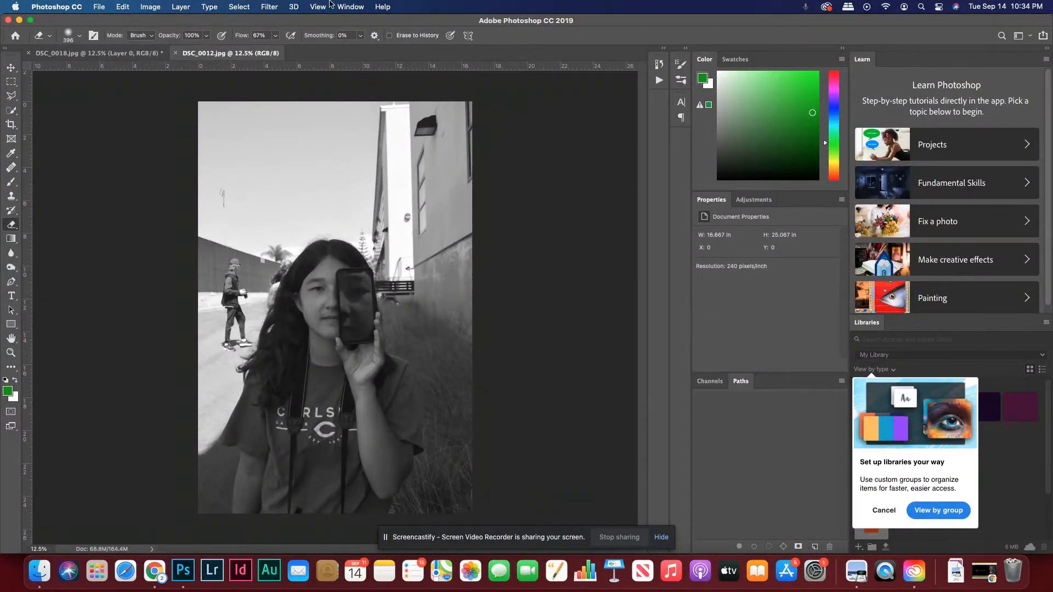
{"action": "left_click", "coordinate": [349, 6]}
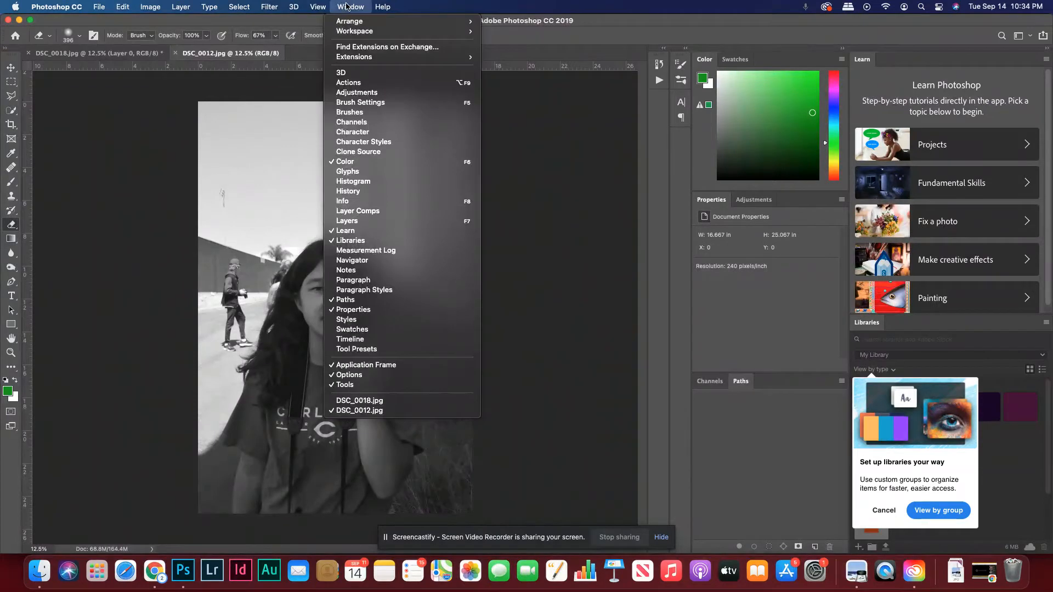
{"action": "left_click", "coordinate": [353, 222]}
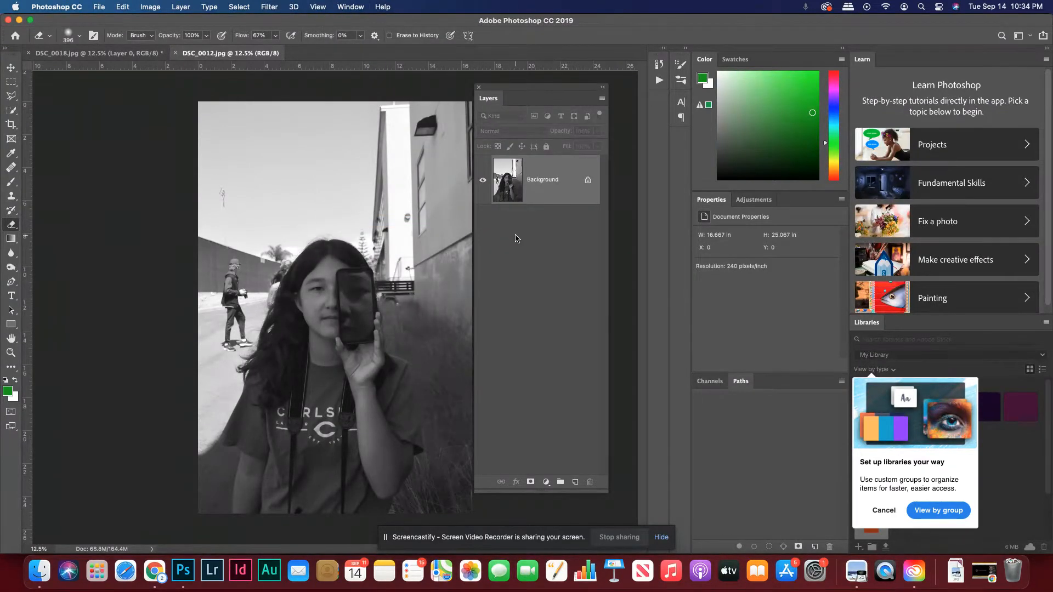
Step: Duplicate the Background layer as Background copy and hide the original Background layer
{"action": "left_click", "coordinate": [601, 102]}
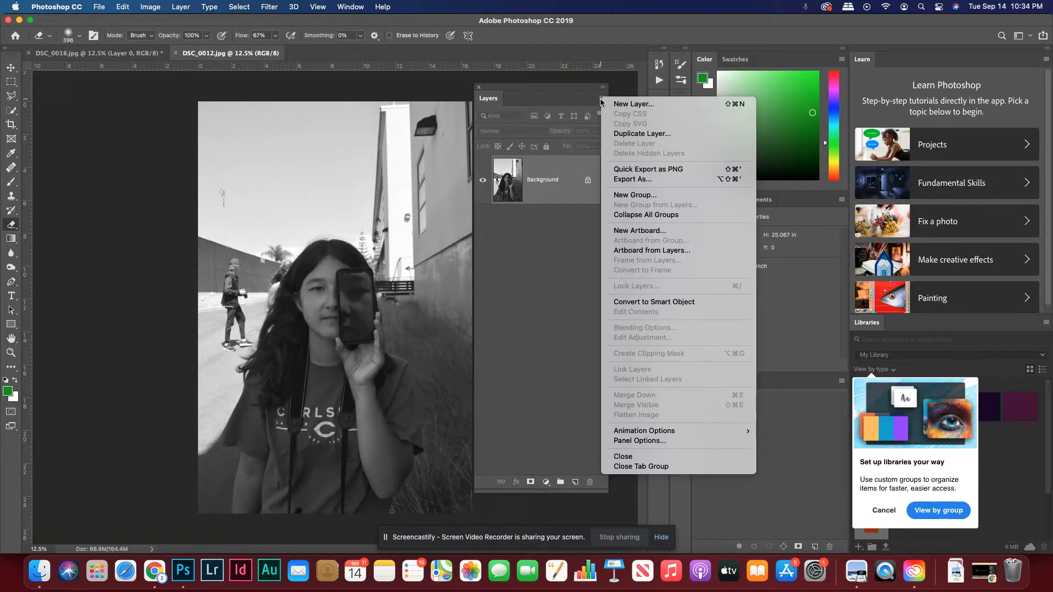
{"action": "left_click", "coordinate": [610, 134]}
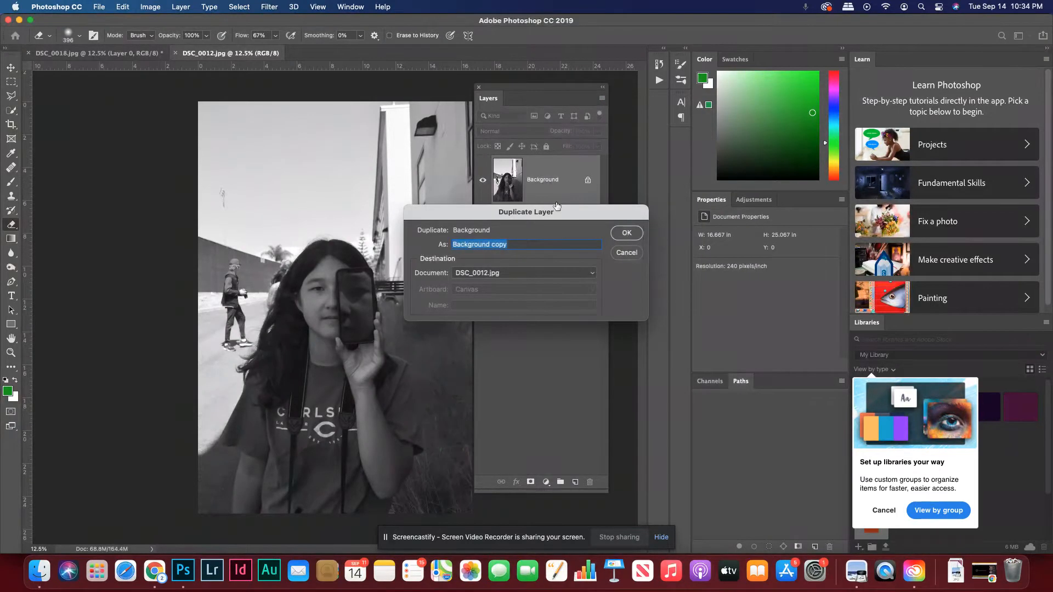
{"action": "left_click", "coordinate": [626, 233]}
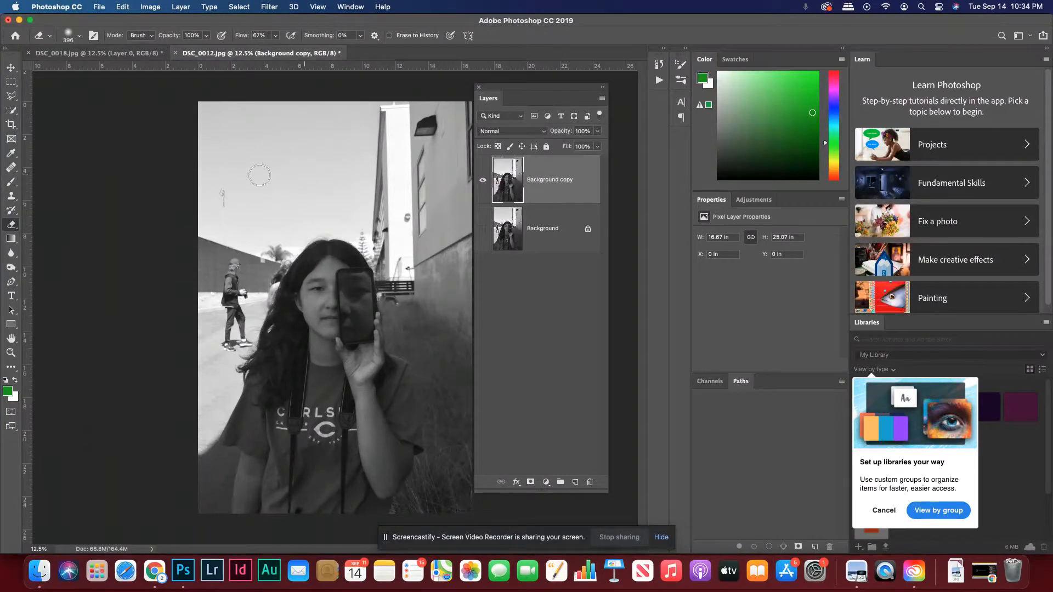
Step: Erase the skateboarder, sky and street around the girl's hair and shoulder on the Background copy layer
{"action": "mouse_move", "coordinate": [257, 241]}
{"action": "left_mouse_down"}
{"action": "mouse_move", "coordinate": [232, 298]}
{"action": "mouse_move", "coordinate": [249, 275]}
{"action": "mouse_move", "coordinate": [222, 378]}
{"action": "mouse_move", "coordinate": [230, 355]}
{"action": "left_mouse_up"}
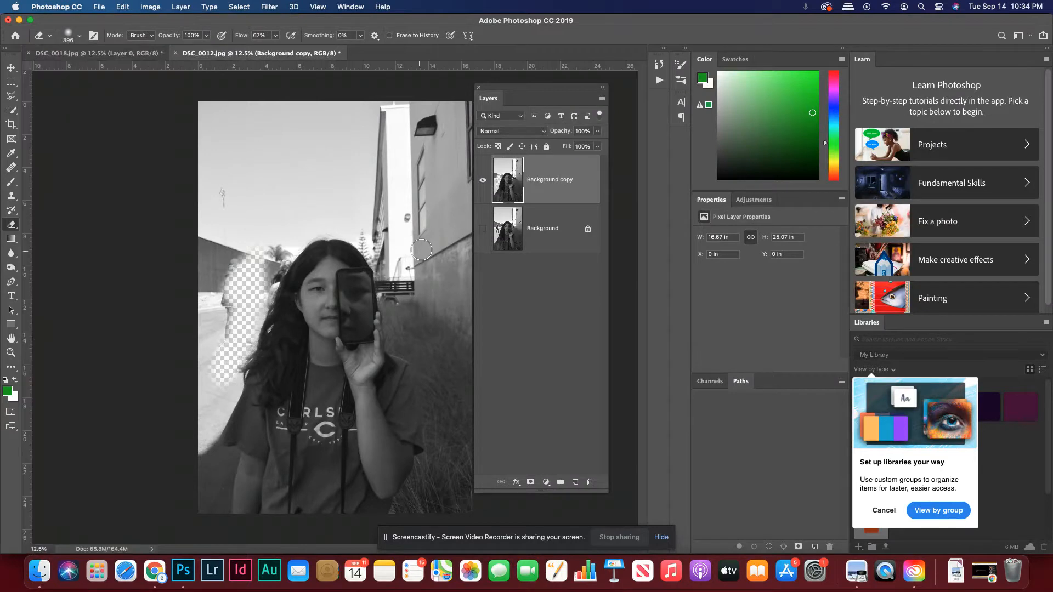
{"action": "left_click", "coordinate": [483, 229]}
{"action": "left_click", "coordinate": [483, 229]}
{"action": "mouse_move", "coordinate": [230, 349]}
{"action": "left_mouse_down"}
{"action": "mouse_move", "coordinate": [225, 390]}
{"action": "mouse_move", "coordinate": [197, 444]}
{"action": "mouse_move", "coordinate": [223, 325]}
{"action": "left_mouse_up"}
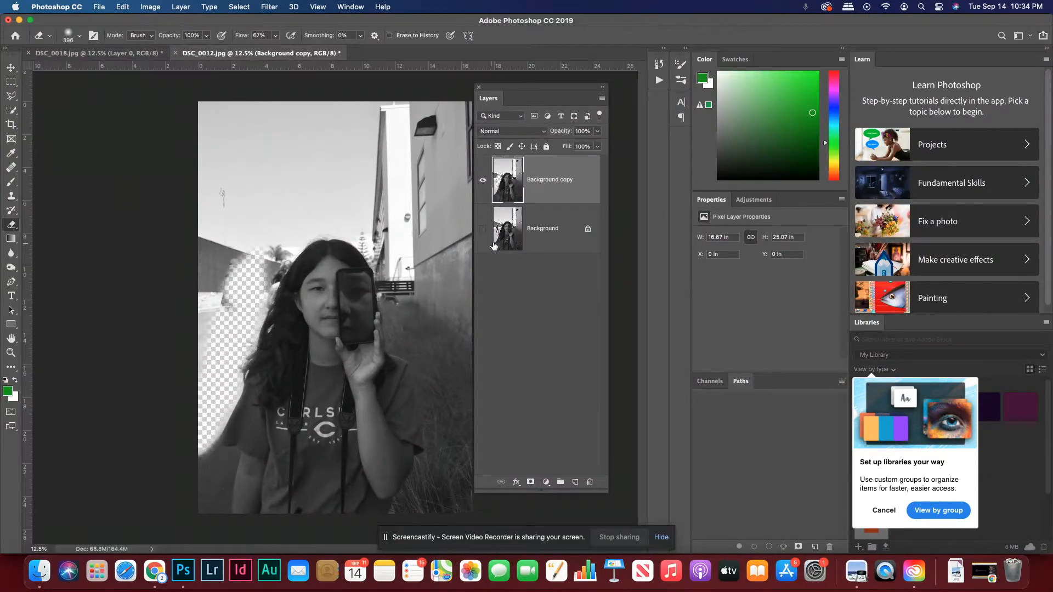
{"action": "mouse_move", "coordinate": [233, 287]}
{"action": "left_mouse_down"}
{"action": "mouse_move", "coordinate": [201, 355]}
{"action": "mouse_move", "coordinate": [213, 355]}
{"action": "mouse_move", "coordinate": [211, 243]}
{"action": "mouse_move", "coordinate": [237, 205]}
{"action": "mouse_move", "coordinate": [262, 224]}
{"action": "mouse_move", "coordinate": [208, 215]}
{"action": "mouse_move", "coordinate": [202, 198]}
{"action": "mouse_move", "coordinate": [224, 118]}
{"action": "mouse_move", "coordinate": [241, 116]}
{"action": "mouse_move", "coordinate": [223, 101]}
{"action": "mouse_move", "coordinate": [300, 115]}
{"action": "mouse_move", "coordinate": [308, 134]}
{"action": "mouse_move", "coordinate": [281, 164]}
{"action": "mouse_move", "coordinate": [286, 181]}
{"action": "mouse_move", "coordinate": [249, 254]}
{"action": "mouse_move", "coordinate": [251, 293]}
{"action": "mouse_move", "coordinate": [312, 214]}
{"action": "mouse_move", "coordinate": [301, 228]}
{"action": "mouse_move", "coordinate": [346, 227]}
{"action": "mouse_move", "coordinate": [398, 262]}
{"action": "mouse_move", "coordinate": [336, 217]}
{"action": "mouse_move", "coordinate": [257, 237]}
{"action": "mouse_move", "coordinate": [285, 213]}
{"action": "mouse_move", "coordinate": [385, 174]}
{"action": "mouse_move", "coordinate": [470, 161]}
{"action": "mouse_move", "coordinate": [334, 171]}
{"action": "mouse_move", "coordinate": [415, 134]}
{"action": "mouse_move", "coordinate": [305, 129]}
{"action": "mouse_move", "coordinate": [186, 104]}
{"action": "mouse_move", "coordinate": [260, 99]}
{"action": "mouse_move", "coordinate": [225, 171]}
{"action": "mouse_move", "coordinate": [224, 214]}
{"action": "mouse_move", "coordinate": [194, 284]}
{"action": "mouse_move", "coordinate": [237, 241]}
{"action": "mouse_move", "coordinate": [244, 253]}
{"action": "mouse_move", "coordinate": [46, 379]}
{"action": "left_mouse_up"}
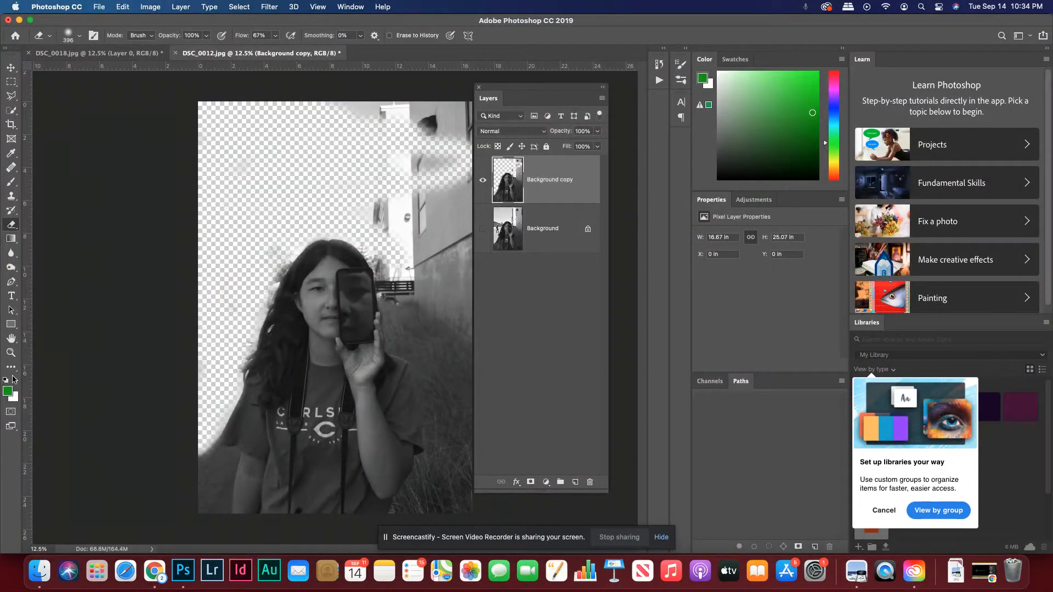
Step: Draw a purple (#8d15c5) rectangle about 4355 × 6306 px covering the canvas and move its layer beneath Background copy
{"action": "left_click", "coordinate": [11, 325]}
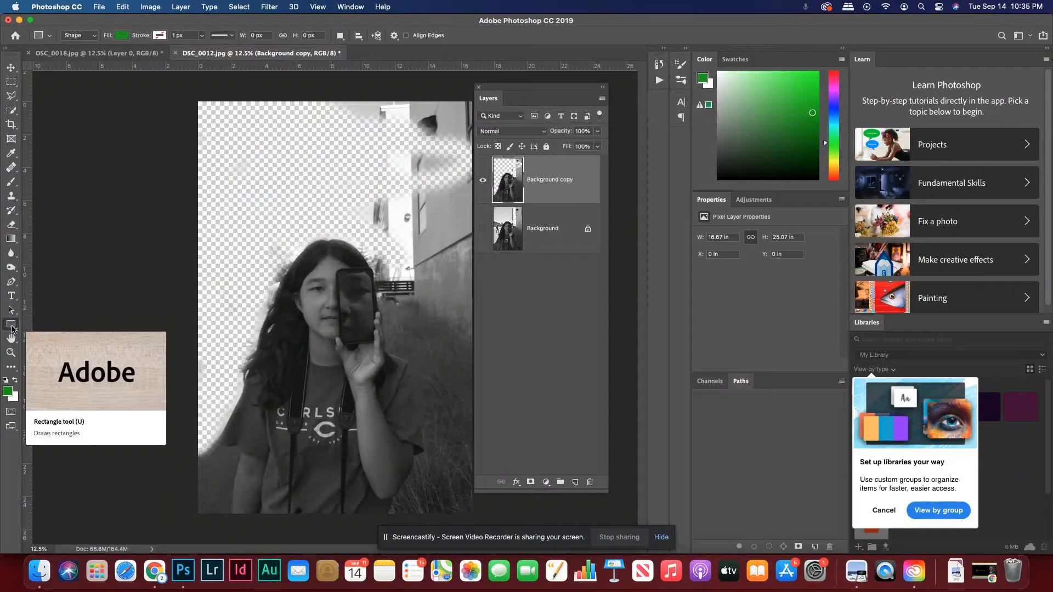
{"action": "left_click", "coordinate": [8, 391]}
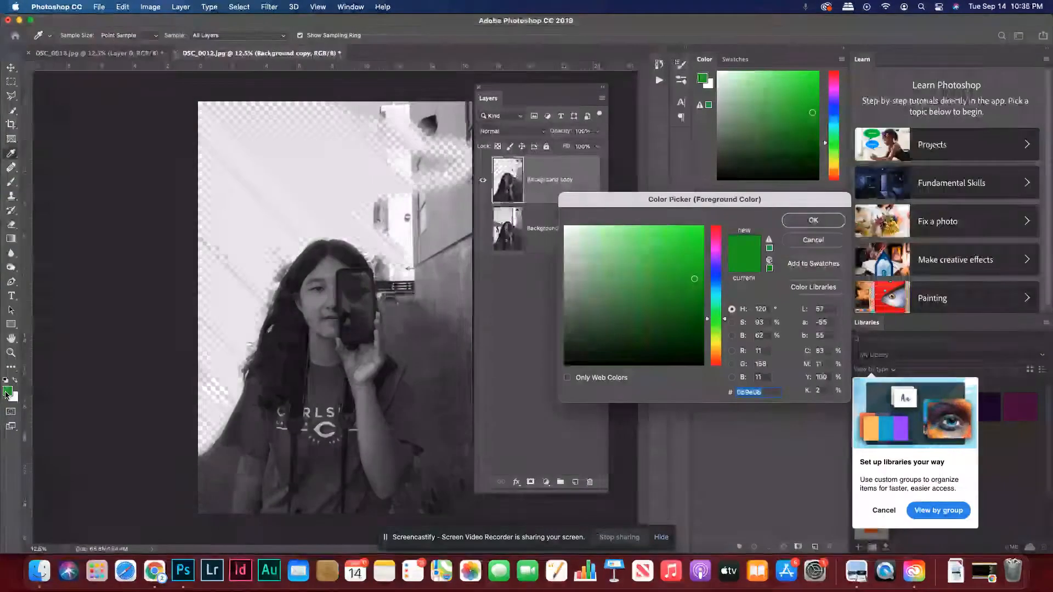
{"action": "left_click", "coordinate": [702, 245]}
{"action": "mouse_move", "coordinate": [719, 251]}
{"action": "left_mouse_down"}
{"action": "mouse_move", "coordinate": [721, 268]}
{"action": "mouse_move", "coordinate": [721, 259]}
{"action": "left_mouse_up"}
{"action": "left_click", "coordinate": [690, 260]}
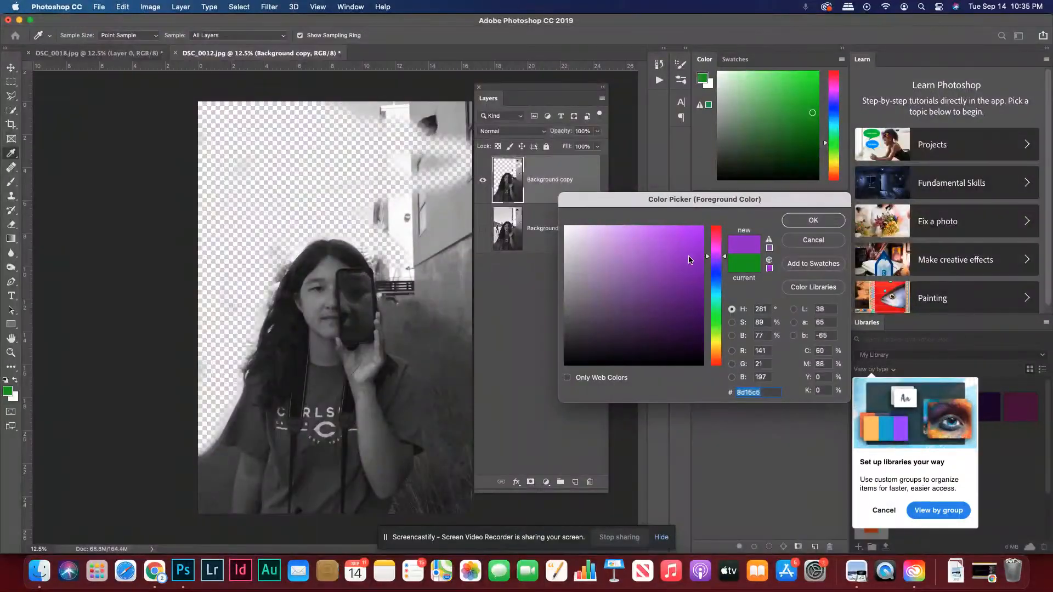
{"action": "left_click", "coordinate": [788, 226]}
{"action": "left_click_drag", "start_coordinate": [195, 96], "coordinate": [492, 528]}
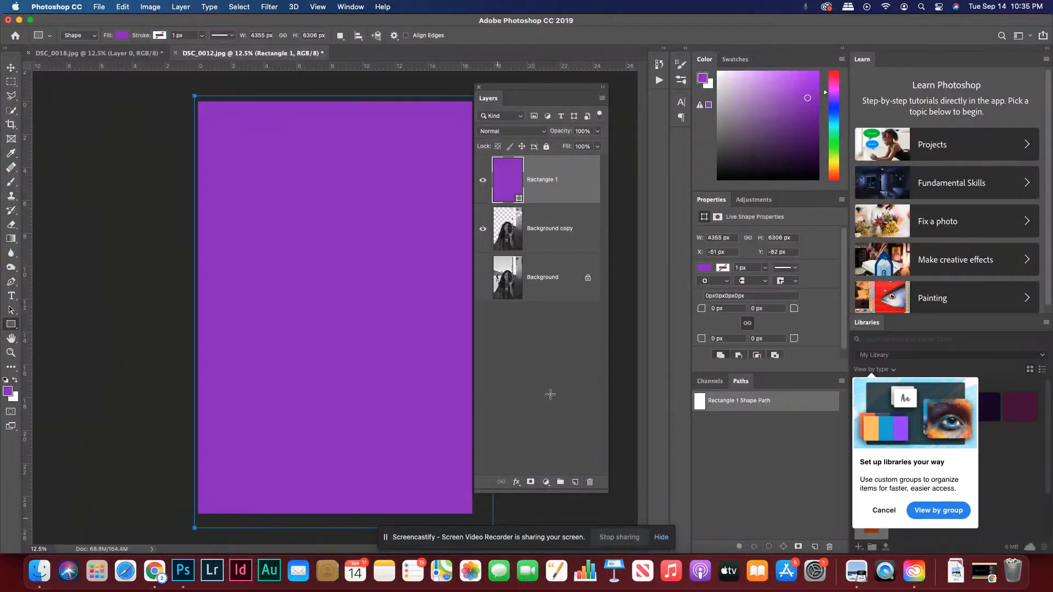
{"action": "left_click_drag", "start_coordinate": [568, 202], "coordinate": [578, 261]}
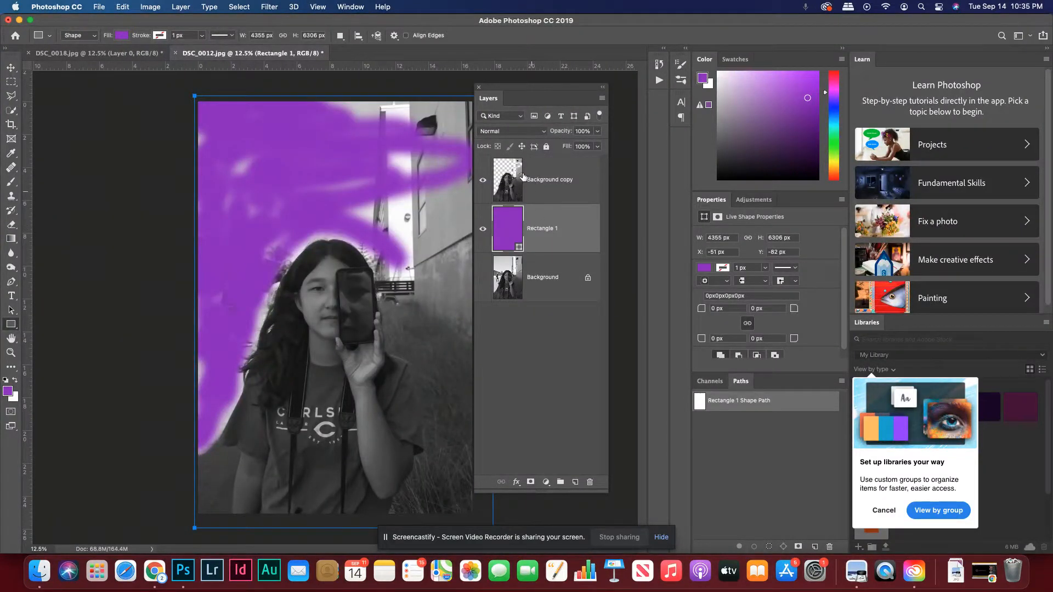
Step: Erase more of the sky, building and leftover patches around the girl on the Background copy layer
{"action": "left_click", "coordinate": [555, 191]}
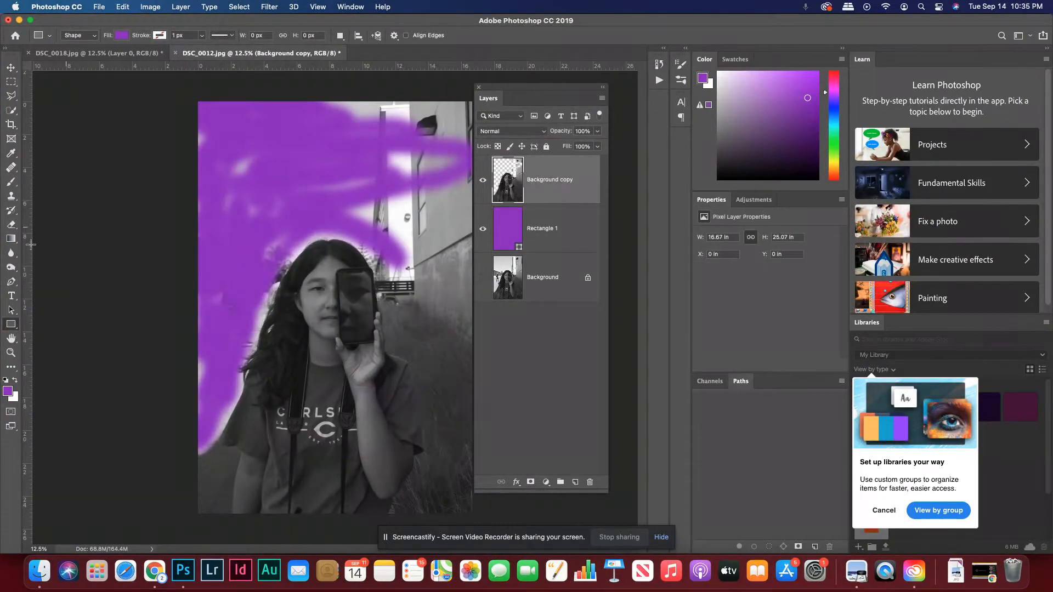
{"action": "left_click", "coordinate": [11, 225]}
{"action": "mouse_move", "coordinate": [402, 189]}
{"action": "left_mouse_down"}
{"action": "mouse_move", "coordinate": [407, 219]}
{"action": "mouse_move", "coordinate": [373, 229]}
{"action": "mouse_move", "coordinate": [425, 265]}
{"action": "mouse_move", "coordinate": [404, 245]}
{"action": "mouse_move", "coordinate": [462, 241]}
{"action": "mouse_move", "coordinate": [462, 275]}
{"action": "mouse_move", "coordinate": [429, 299]}
{"action": "mouse_move", "coordinate": [409, 247]}
{"action": "mouse_move", "coordinate": [415, 280]}
{"action": "mouse_move", "coordinate": [356, 232]}
{"action": "mouse_move", "coordinate": [331, 227]}
{"action": "mouse_move", "coordinate": [292, 241]}
{"action": "mouse_move", "coordinate": [262, 287]}
{"action": "mouse_move", "coordinate": [284, 239]}
{"action": "mouse_move", "coordinate": [263, 266]}
{"action": "mouse_move", "coordinate": [208, 440]}
{"action": "mouse_move", "coordinate": [223, 457]}
{"action": "mouse_move", "coordinate": [219, 520]}
{"action": "mouse_move", "coordinate": [228, 468]}
{"action": "left_mouse_up"}
{"action": "key", "text": "super+z"}
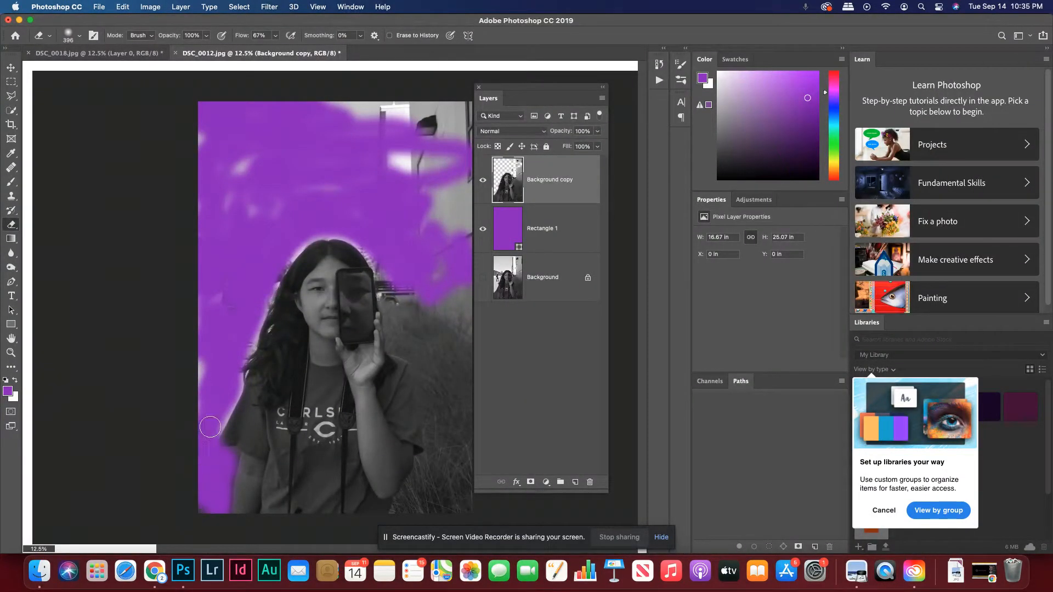
{"action": "mouse_move", "coordinate": [237, 198]}
{"action": "left_mouse_down"}
{"action": "mouse_move", "coordinate": [207, 141]}
{"action": "mouse_move", "coordinate": [336, 96]}
{"action": "mouse_move", "coordinate": [255, 179]}
{"action": "mouse_move", "coordinate": [211, 172]}
{"action": "mouse_move", "coordinate": [176, 193]}
{"action": "left_mouse_up"}
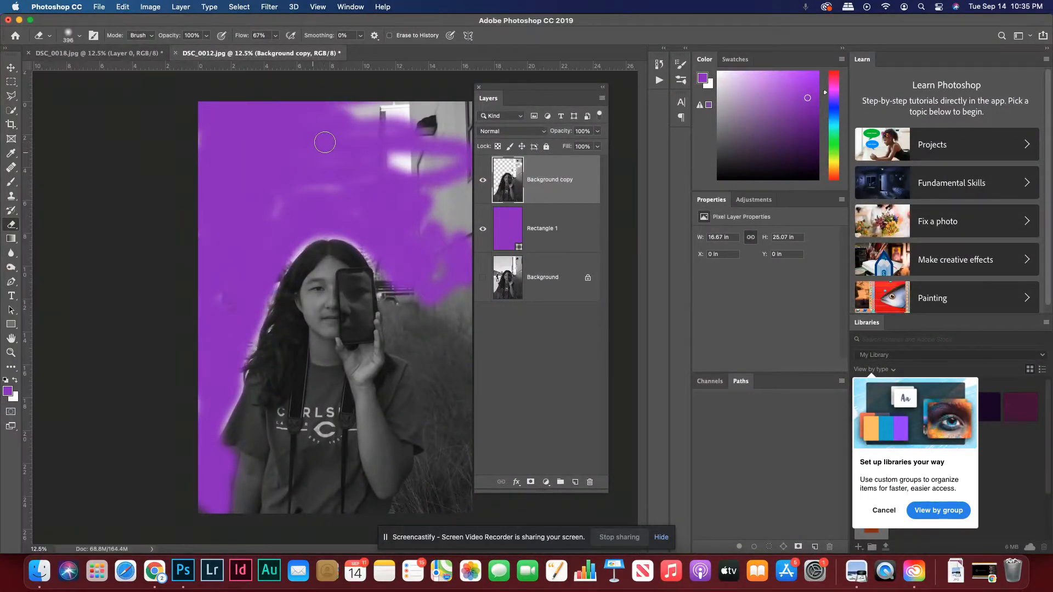
{"action": "mouse_move", "coordinate": [434, 112]}
{"action": "left_mouse_down"}
{"action": "mouse_move", "coordinate": [402, 162]}
{"action": "mouse_move", "coordinate": [263, 221]}
{"action": "left_mouse_up"}
{"action": "mouse_move", "coordinate": [400, 176]}
{"action": "left_mouse_down"}
{"action": "mouse_move", "coordinate": [428, 225]}
{"action": "mouse_move", "coordinate": [424, 290]}
{"action": "mouse_move", "coordinate": [391, 291]}
{"action": "mouse_move", "coordinate": [401, 339]}
{"action": "mouse_move", "coordinate": [434, 356]}
{"action": "left_mouse_up"}
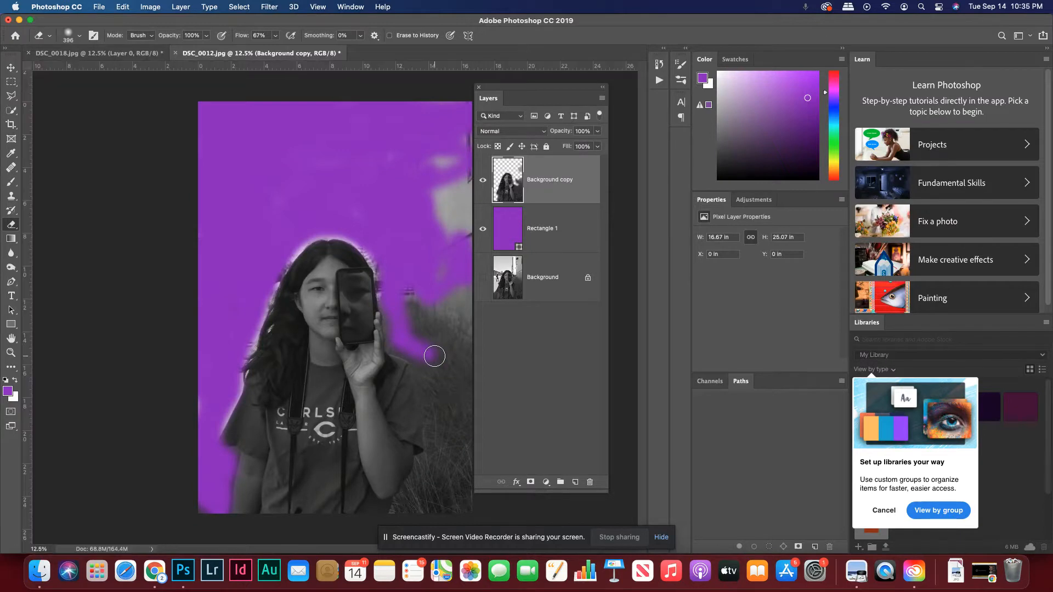
Step: Reduce the eraser size to 252 px and erase the background along the girl's shoulder beside the raised hand
{"action": "key", "text": "super+plus"}
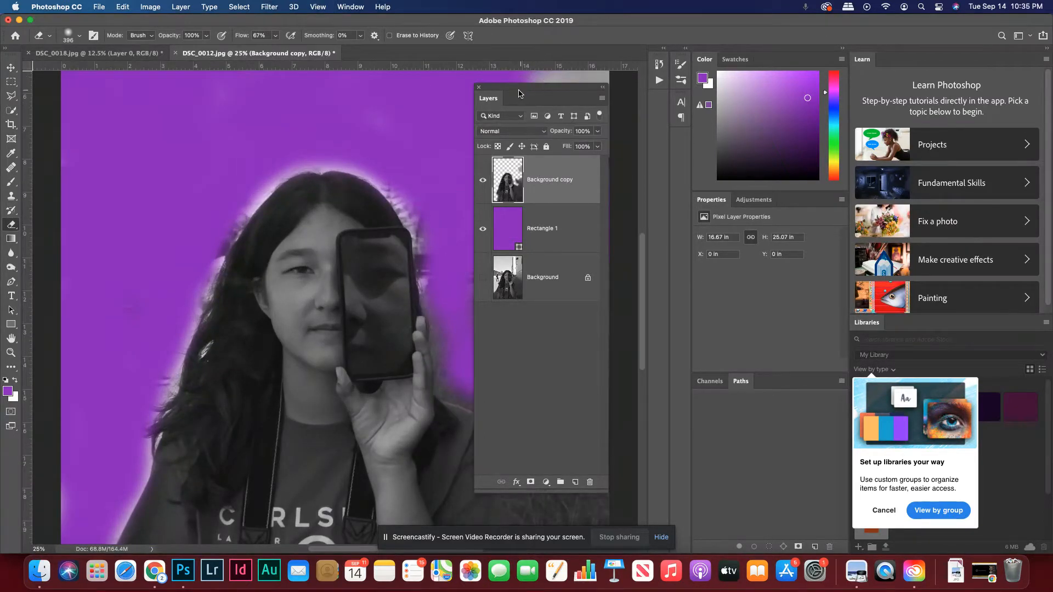
{"action": "left_click_drag", "start_coordinate": [509, 88], "coordinate": [663, 98]}
{"action": "mouse_move", "coordinate": [510, 330]}
{"action": "left_mouse_down"}
{"action": "mouse_move", "coordinate": [495, 307]}
{"action": "mouse_move", "coordinate": [480, 318]}
{"action": "mouse_move", "coordinate": [463, 307]}
{"action": "mouse_move", "coordinate": [460, 258]}
{"action": "mouse_move", "coordinate": [444, 214]}
{"action": "mouse_move", "coordinate": [436, 249]}
{"action": "mouse_move", "coordinate": [433, 218]}
{"action": "mouse_move", "coordinate": [458, 364]}
{"action": "left_mouse_up"}
{"action": "right_click", "coordinate": [480, 375]}
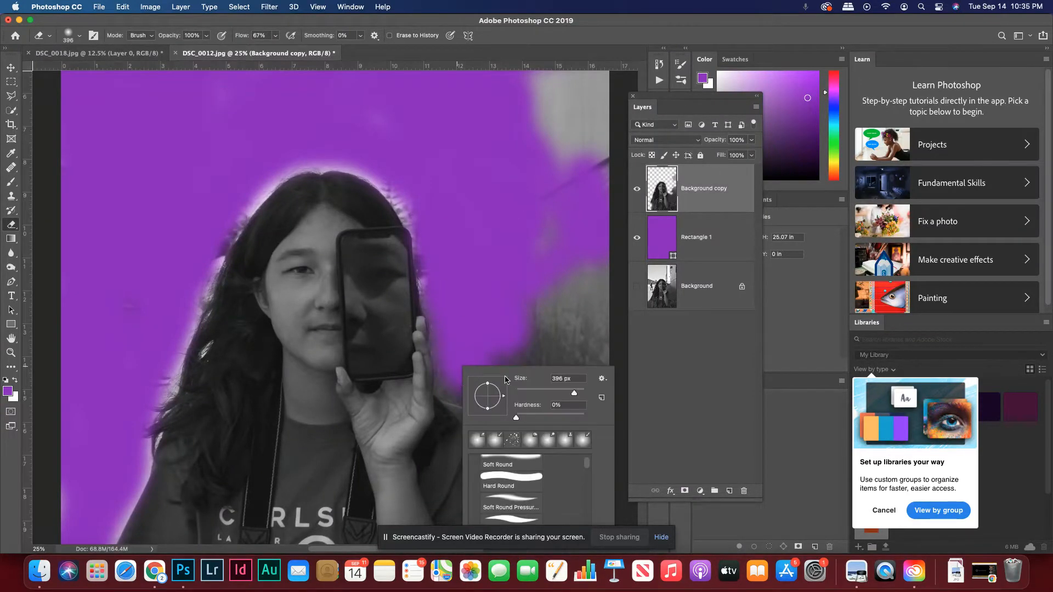
{"action": "mouse_move", "coordinate": [480, 354]}
{"action": "left_mouse_down"}
{"action": "mouse_move", "coordinate": [450, 387]}
{"action": "mouse_move", "coordinate": [501, 416]}
{"action": "mouse_move", "coordinate": [521, 475]}
{"action": "left_mouse_up"}
{"action": "right_click", "coordinate": [521, 474]}
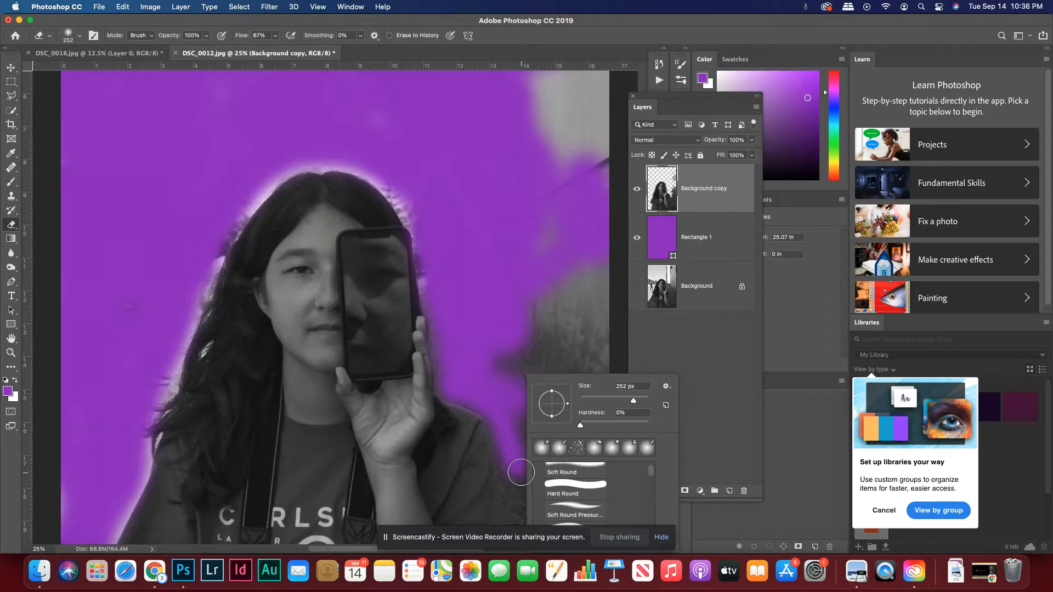
{"action": "key", "text": "s"}
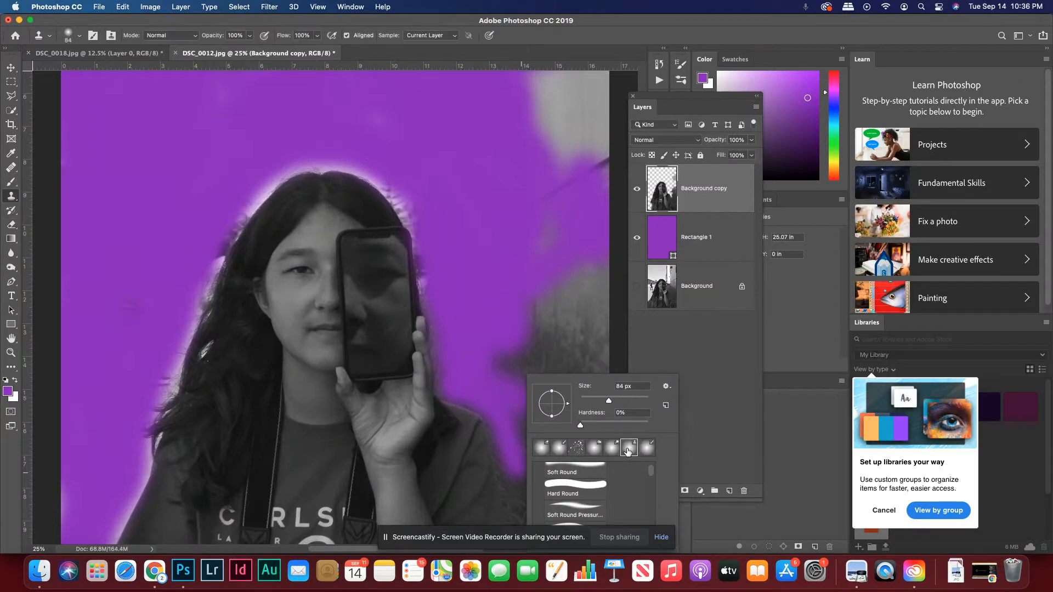
{"action": "right_click", "coordinate": [544, 336]}
{"action": "left_click", "coordinate": [659, 360]}
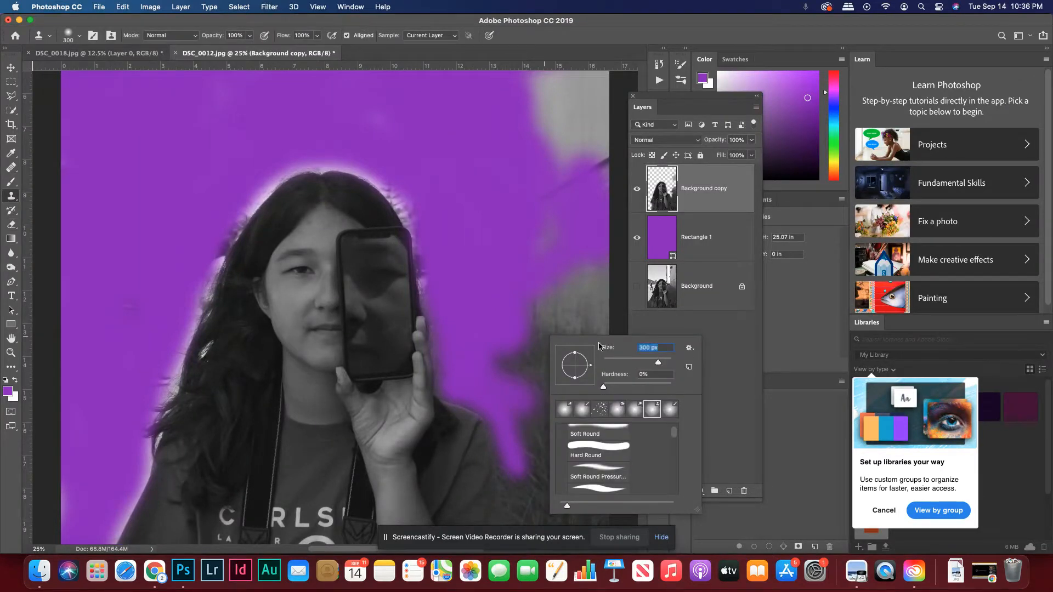
{"action": "left_click", "coordinate": [533, 358]}
{"action": "left_click", "coordinate": [534, 232]}
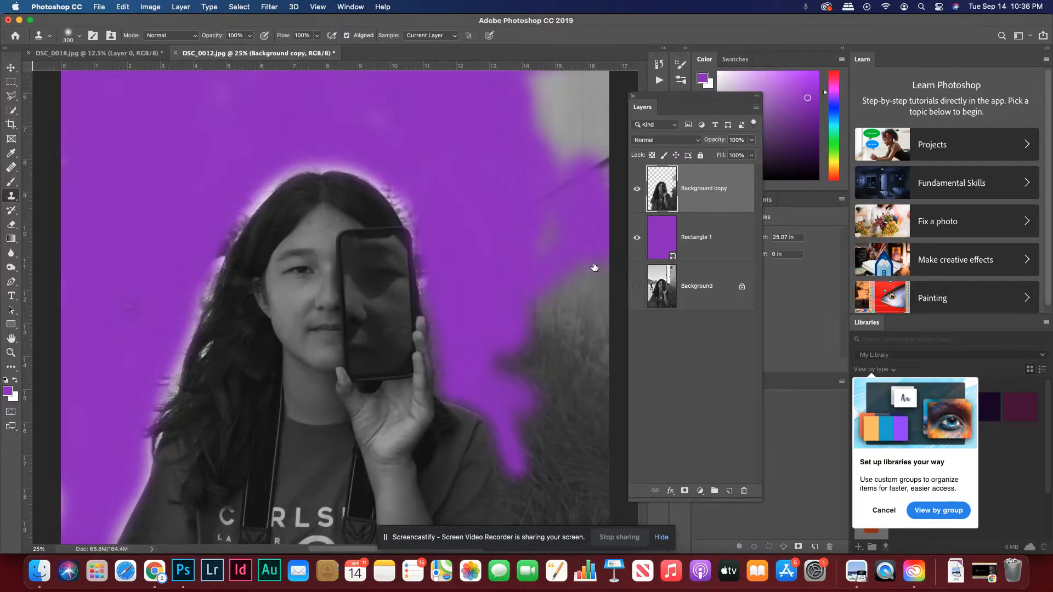
{"action": "left_click", "coordinate": [526, 181]}
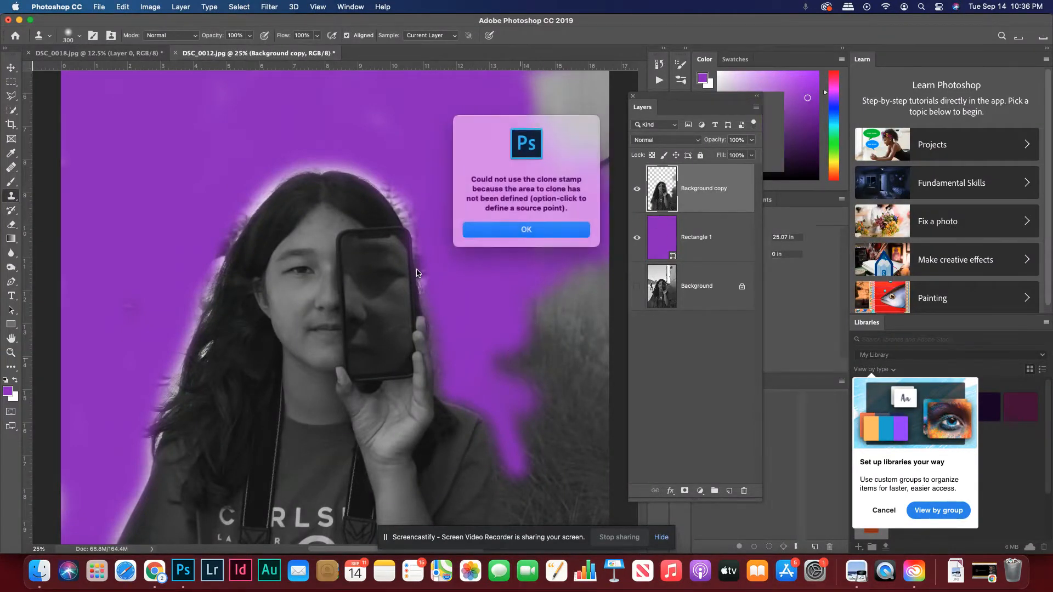
{"action": "left_click", "coordinate": [514, 228]}
Step: Erase the wall, grass and sky patches beside the girl's shoulder and along the canvas edge with the 252 px eraser
{"action": "left_click", "coordinate": [10, 225]}
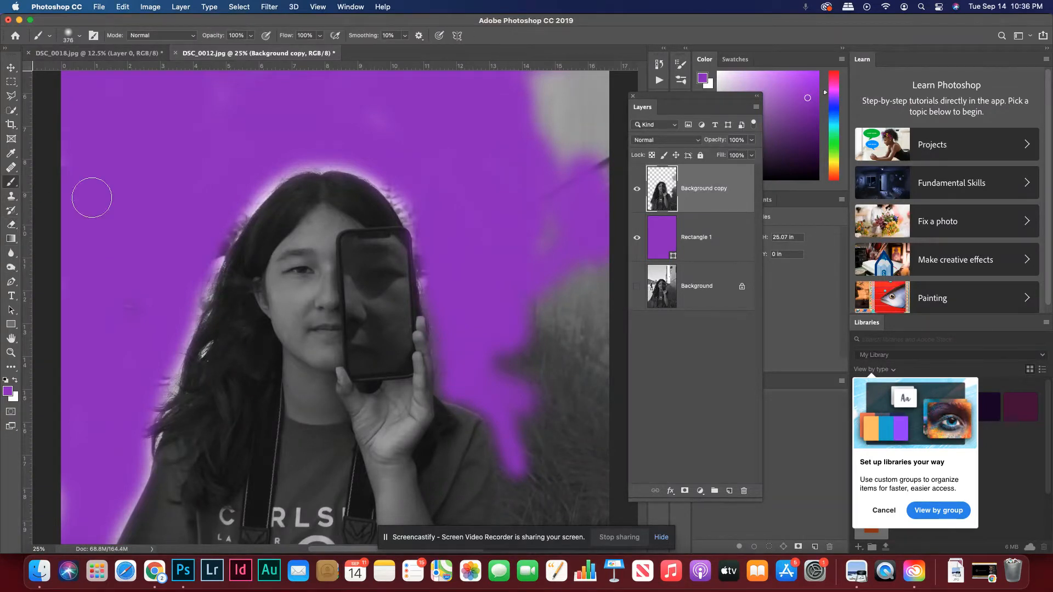
{"action": "mouse_move", "coordinate": [503, 360]}
{"action": "left_mouse_down"}
{"action": "mouse_move", "coordinate": [531, 315]}
{"action": "mouse_move", "coordinate": [544, 327]}
{"action": "mouse_move", "coordinate": [537, 360]}
{"action": "mouse_move", "coordinate": [529, 343]}
{"action": "mouse_move", "coordinate": [547, 268]}
{"action": "mouse_move", "coordinate": [602, 405]}
{"action": "mouse_move", "coordinate": [599, 467]}
{"action": "mouse_move", "coordinate": [525, 467]}
{"action": "mouse_move", "coordinate": [521, 506]}
{"action": "mouse_move", "coordinate": [568, 477]}
{"action": "mouse_move", "coordinate": [592, 499]}
{"action": "mouse_move", "coordinate": [599, 488]}
{"action": "mouse_move", "coordinate": [555, 493]}
{"action": "mouse_move", "coordinate": [487, 374]}
{"action": "mouse_move", "coordinate": [533, 445]}
{"action": "mouse_move", "coordinate": [534, 470]}
{"action": "mouse_move", "coordinate": [577, 392]}
{"action": "mouse_move", "coordinate": [607, 476]}
{"action": "left_mouse_up"}
{"action": "key", "text": "super+minus"}
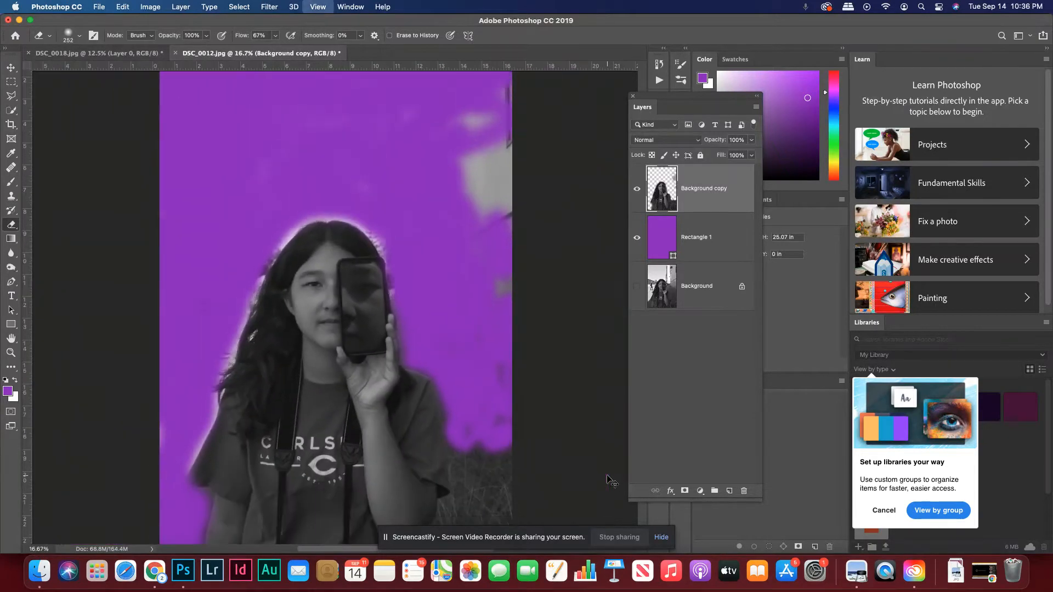
{"action": "right_click", "coordinate": [433, 414]}
{"action": "left_click_drag", "start_coordinate": [441, 167], "coordinate": [454, 225]}
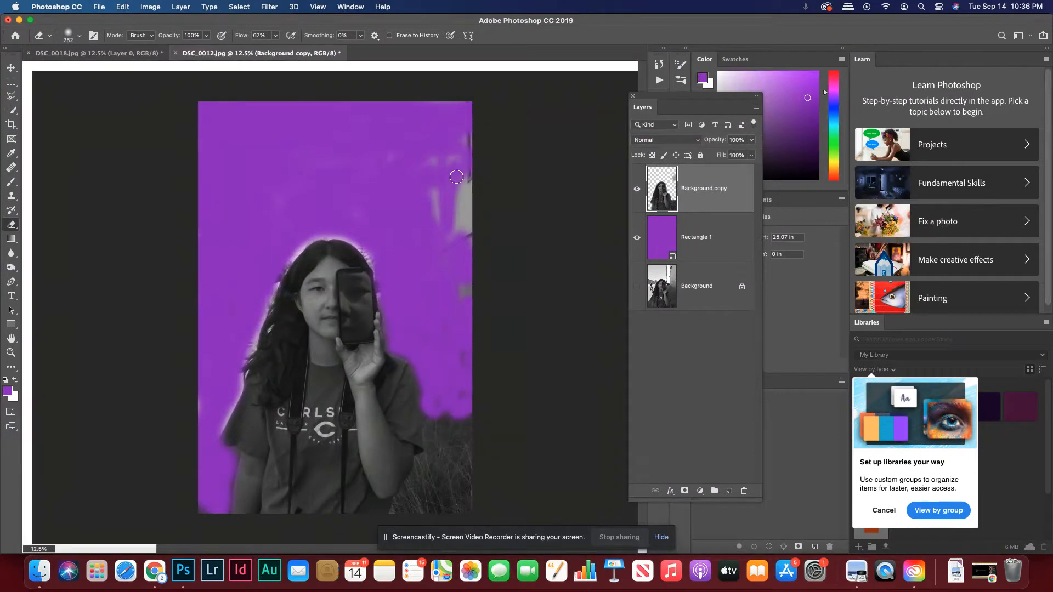
Step: Enlarge the eraser to 428 px and erase the remaining building patches and the grass beside the girl's arm on Background copy
{"action": "right_click", "coordinate": [455, 222]}
{"action": "left_click", "coordinate": [574, 208]}
{"action": "mouse_move", "coordinate": [472, 130]}
{"action": "left_mouse_down"}
{"action": "mouse_move", "coordinate": [456, 217]}
{"action": "mouse_move", "coordinate": [480, 235]}
{"action": "mouse_move", "coordinate": [467, 250]}
{"action": "mouse_move", "coordinate": [429, 164]}
{"action": "mouse_move", "coordinate": [391, 198]}
{"action": "left_mouse_up"}
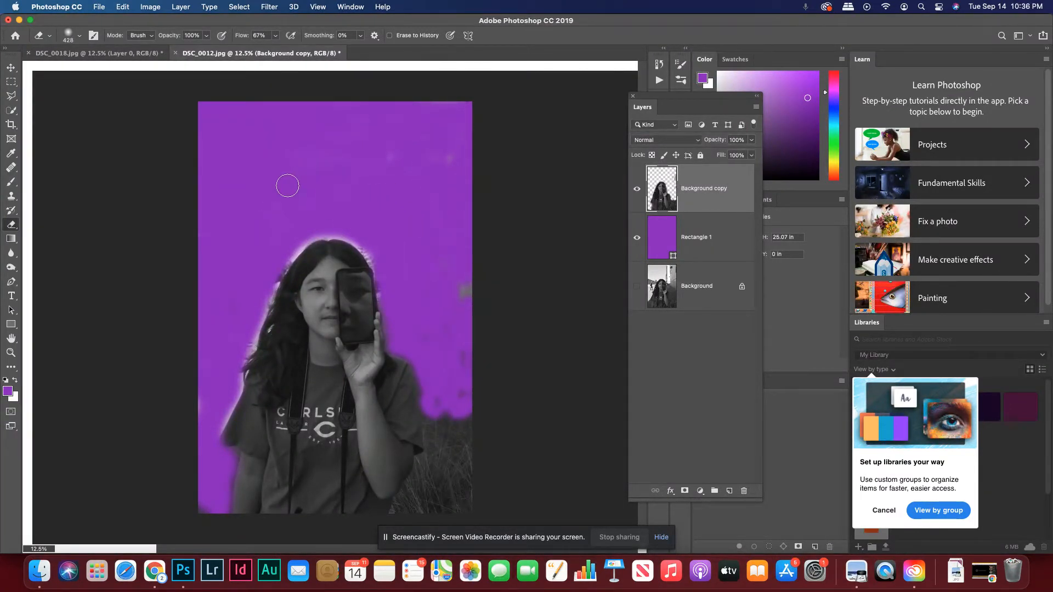
{"action": "mouse_move", "coordinate": [462, 422]}
{"action": "left_mouse_down"}
{"action": "mouse_move", "coordinate": [463, 492]}
{"action": "mouse_move", "coordinate": [439, 429]}
{"action": "mouse_move", "coordinate": [432, 460]}
{"action": "mouse_move", "coordinate": [454, 439]}
{"action": "mouse_move", "coordinate": [404, 494]}
{"action": "mouse_move", "coordinate": [437, 512]}
{"action": "mouse_move", "coordinate": [472, 510]}
{"action": "left_mouse_up"}
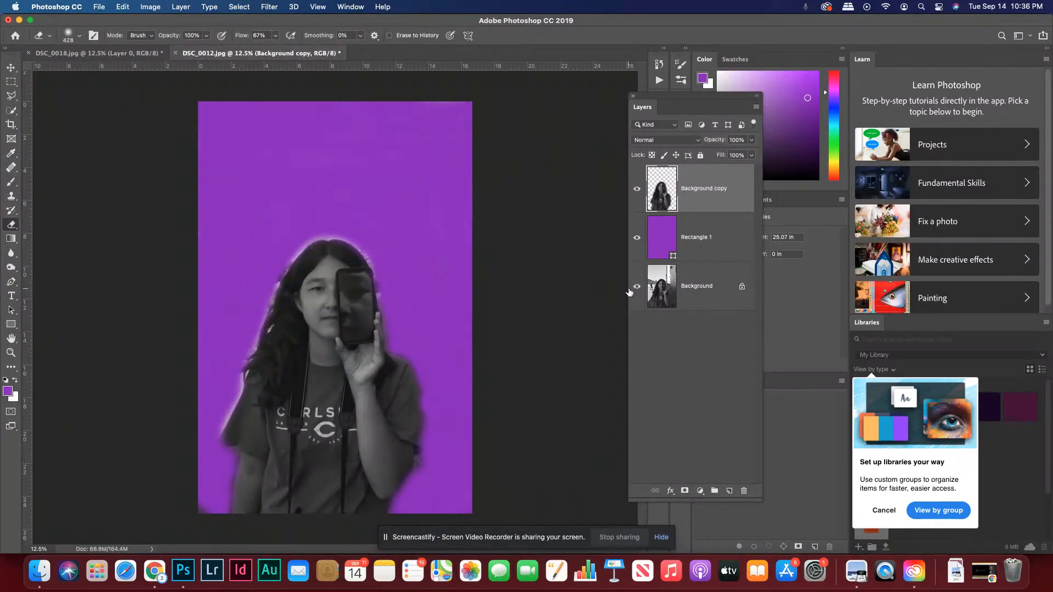
Step: Convert the locked Background into a regular layer named Layer 0 and move it between Background copy and Rectangle 1
{"action": "left_click_drag", "start_coordinate": [685, 279], "coordinate": [693, 221]}
{"action": "double_click", "coordinate": [724, 285]}
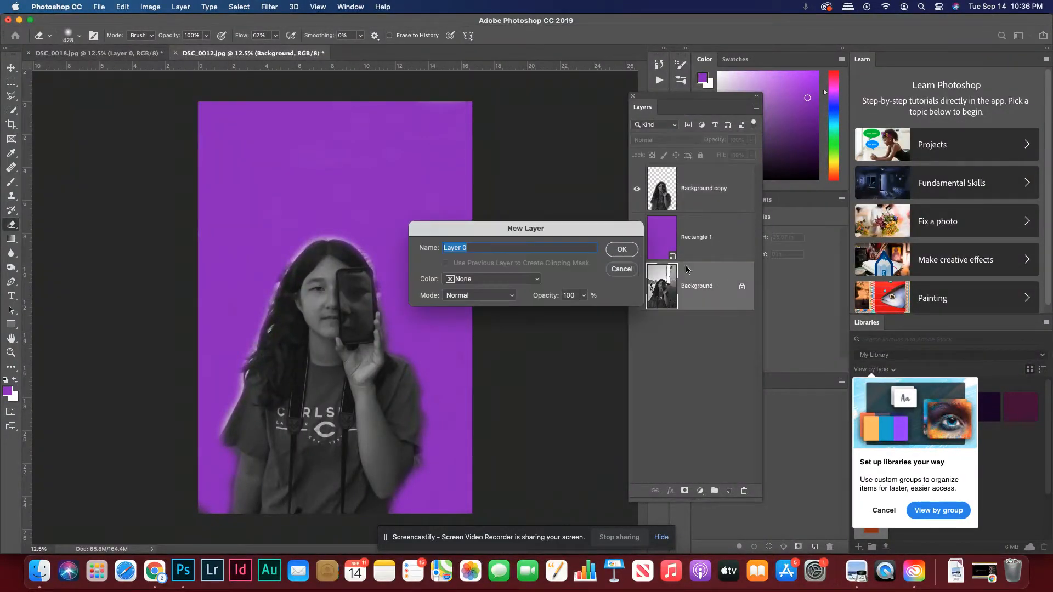
{"action": "key", "text": "Return"}
{"action": "left_click_drag", "start_coordinate": [709, 278], "coordinate": [701, 225]}
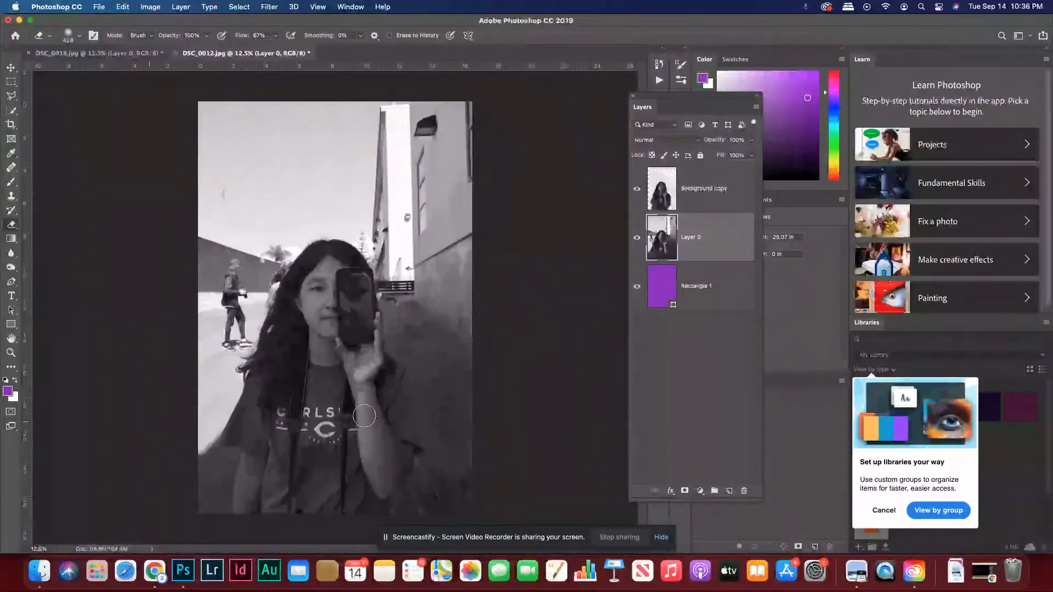
{"action": "left_click", "coordinate": [637, 189]}
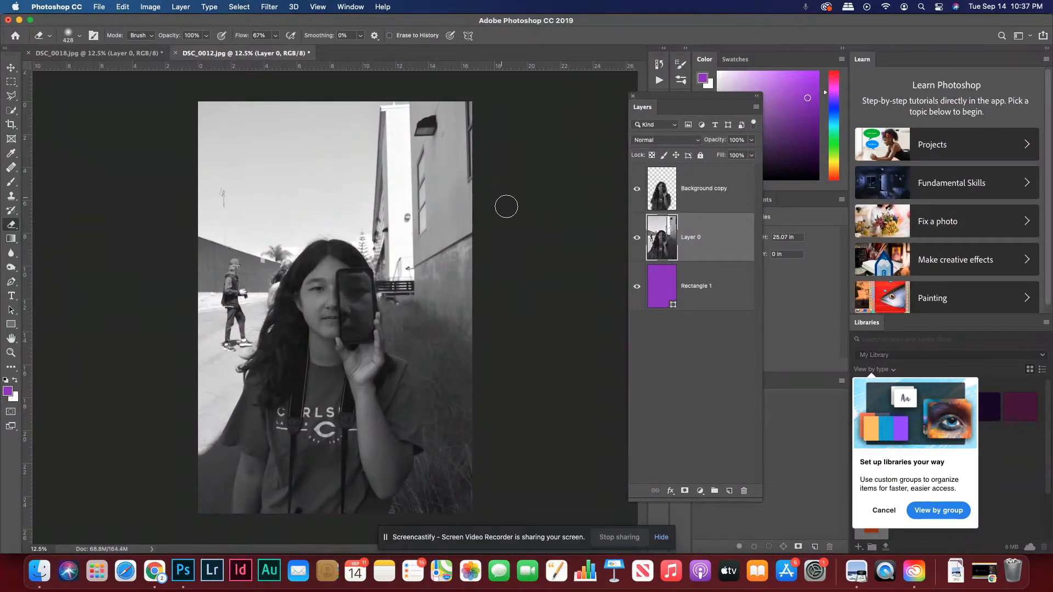
Step: Twirl Layer 0 into a spiral centred on the girl's face with the Liquify filter, using a brush size of 7058
{"action": "left_click", "coordinate": [263, 7]}
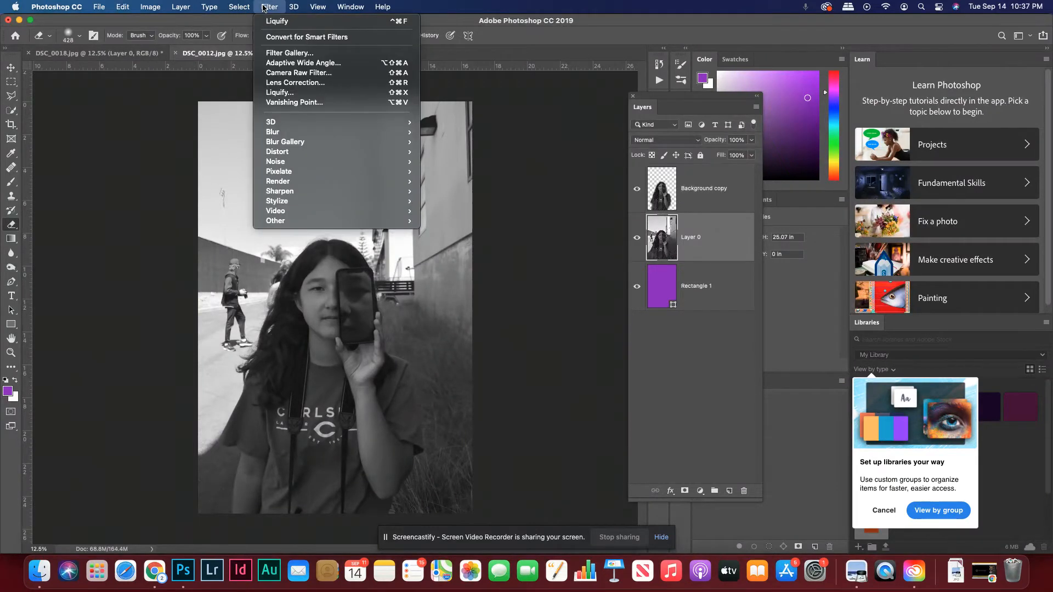
{"action": "left_click", "coordinate": [294, 97]}
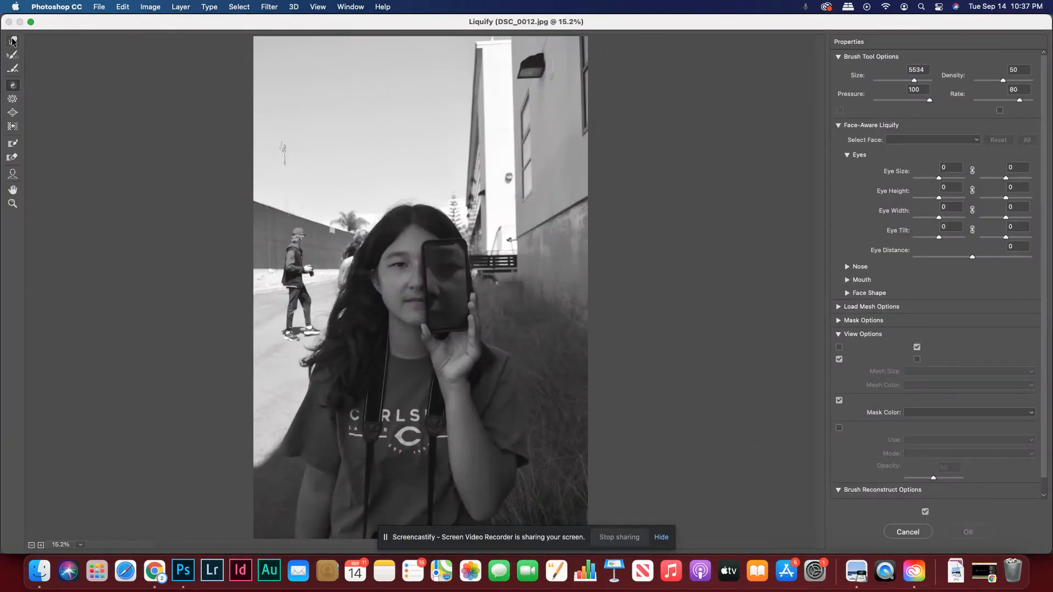
{"action": "left_click", "coordinate": [19, 89]}
{"action": "left_click_drag", "start_coordinate": [899, 81], "coordinate": [890, 80]}
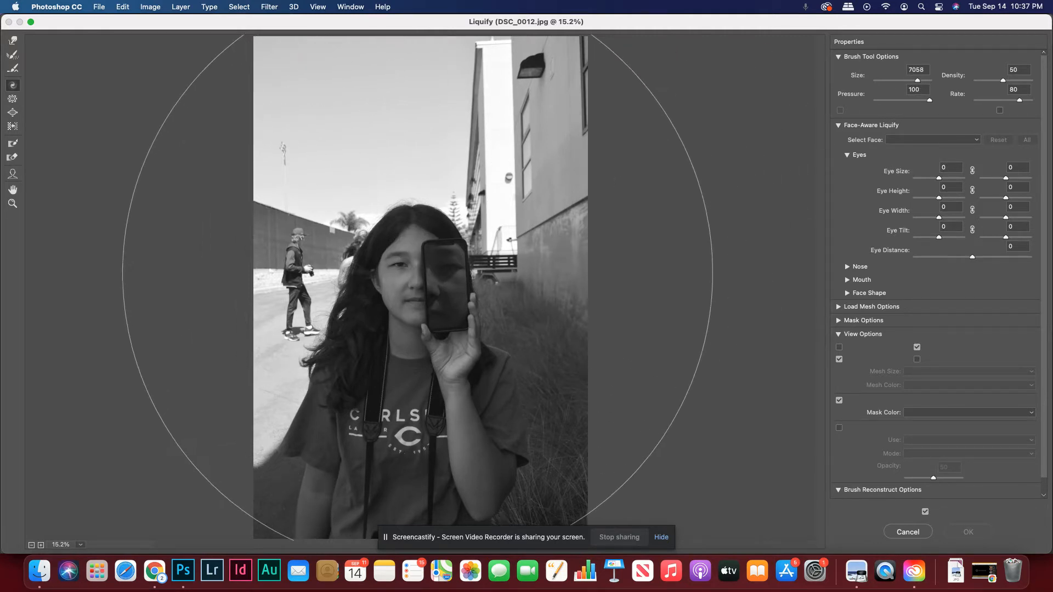
{"action": "left_click_drag", "start_coordinate": [412, 286], "coordinate": [411, 286]}
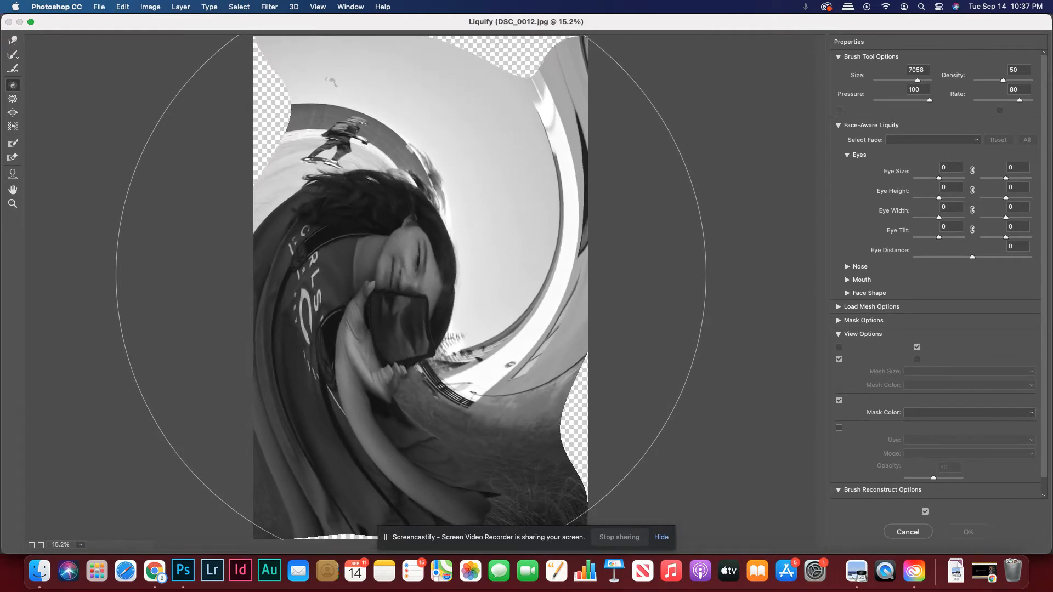
{"action": "left_click_drag", "start_coordinate": [411, 286], "coordinate": [411, 286]}
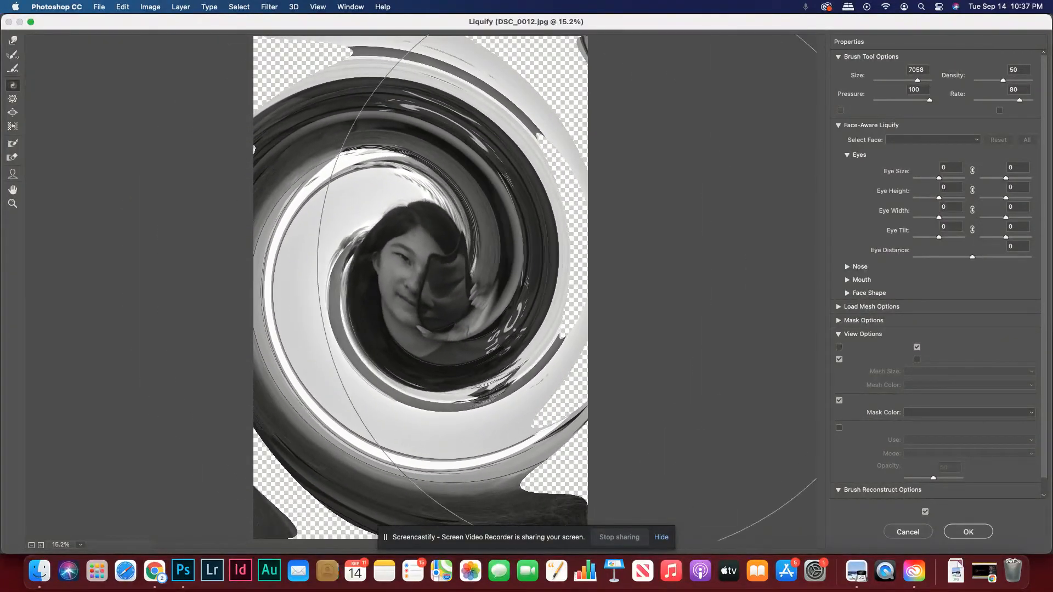
{"action": "left_click", "coordinate": [976, 532]}
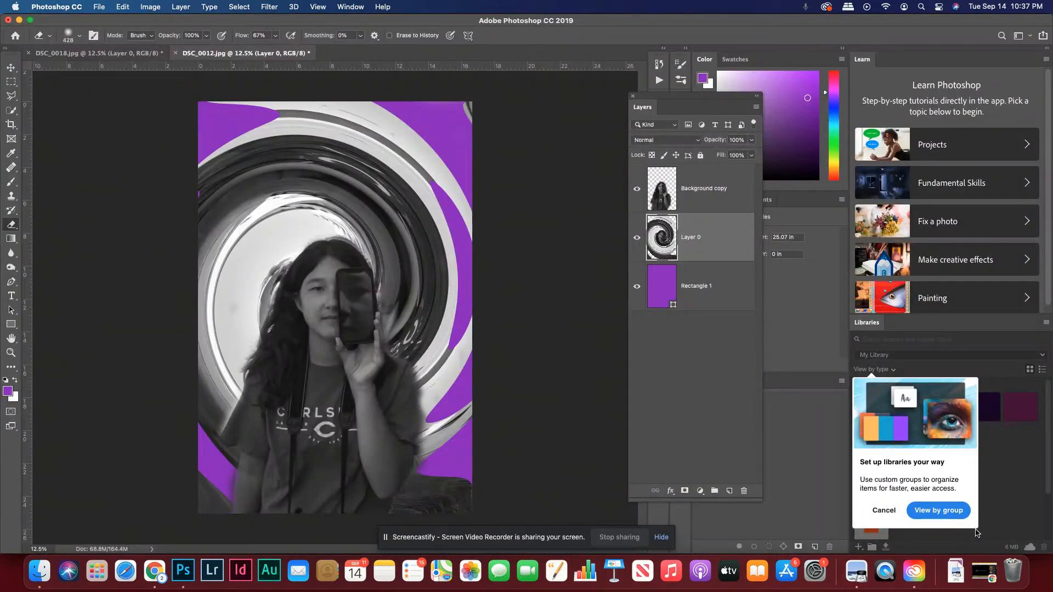
Step: Try the Hard Mix blend mode on Layer 0, testing a reduced opacity before restoring it to 100%
{"action": "left_click", "coordinate": [636, 191]}
{"action": "left_click", "coordinate": [637, 190]}
{"action": "left_click", "coordinate": [668, 141]}
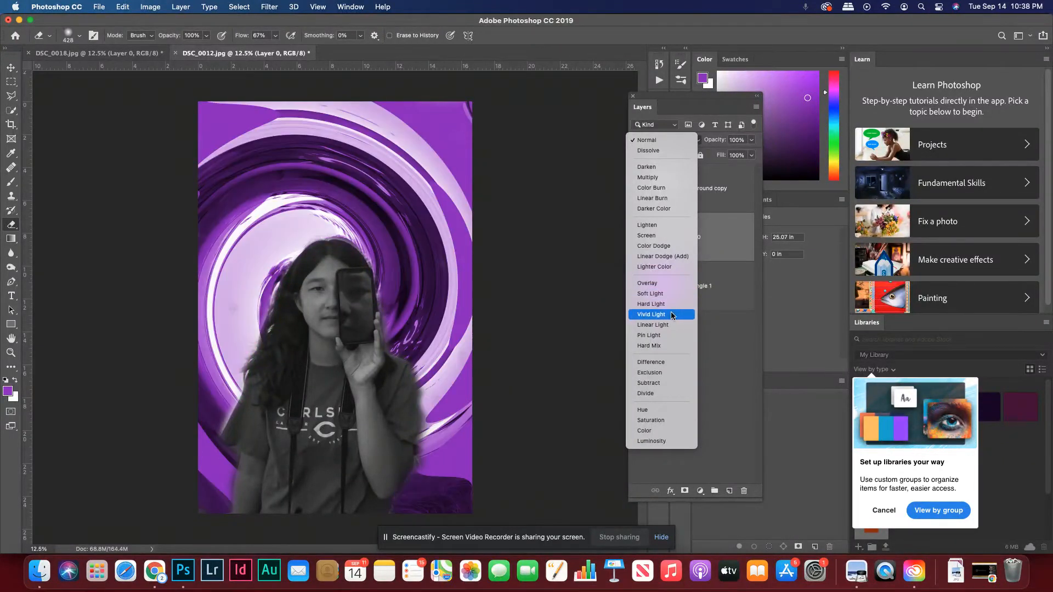
{"action": "left_click", "coordinate": [665, 346]}
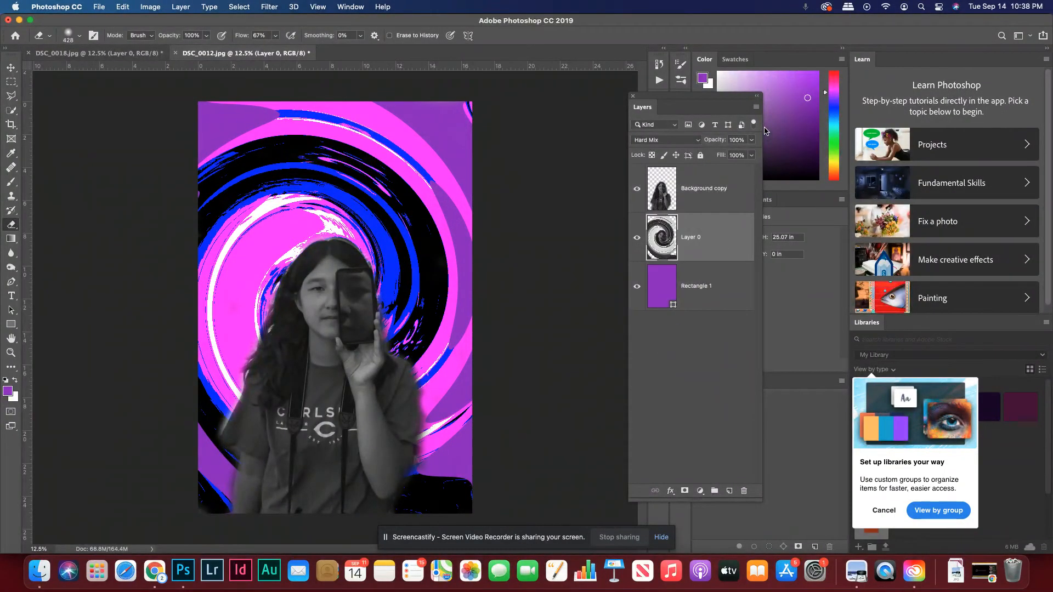
{"action": "left_click", "coordinate": [753, 140]}
{"action": "left_click_drag", "start_coordinate": [745, 152], "coordinate": [722, 156]}
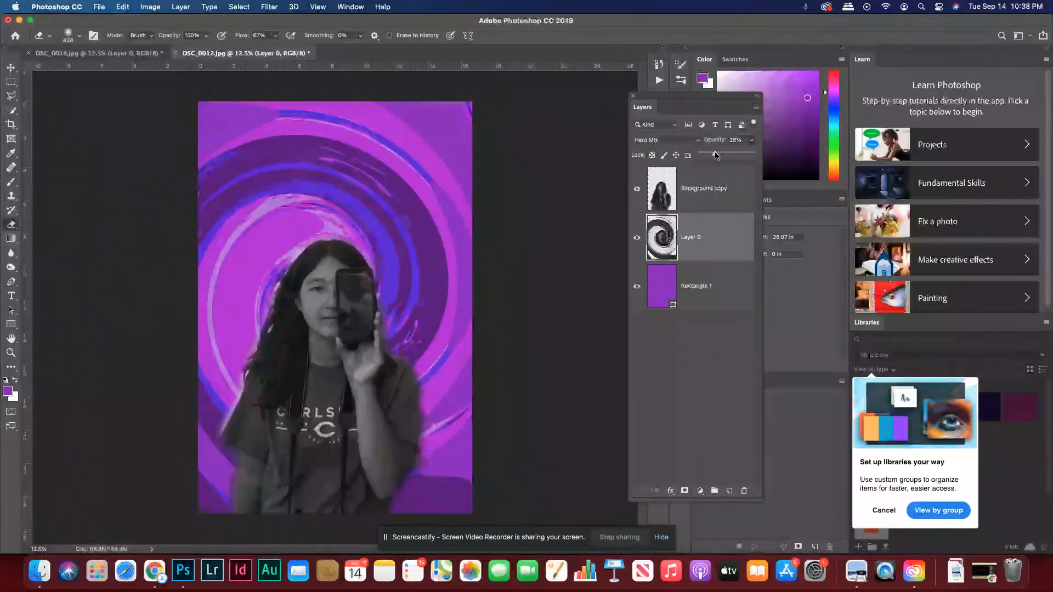
{"action": "left_click_drag", "start_coordinate": [720, 156], "coordinate": [779, 164]}
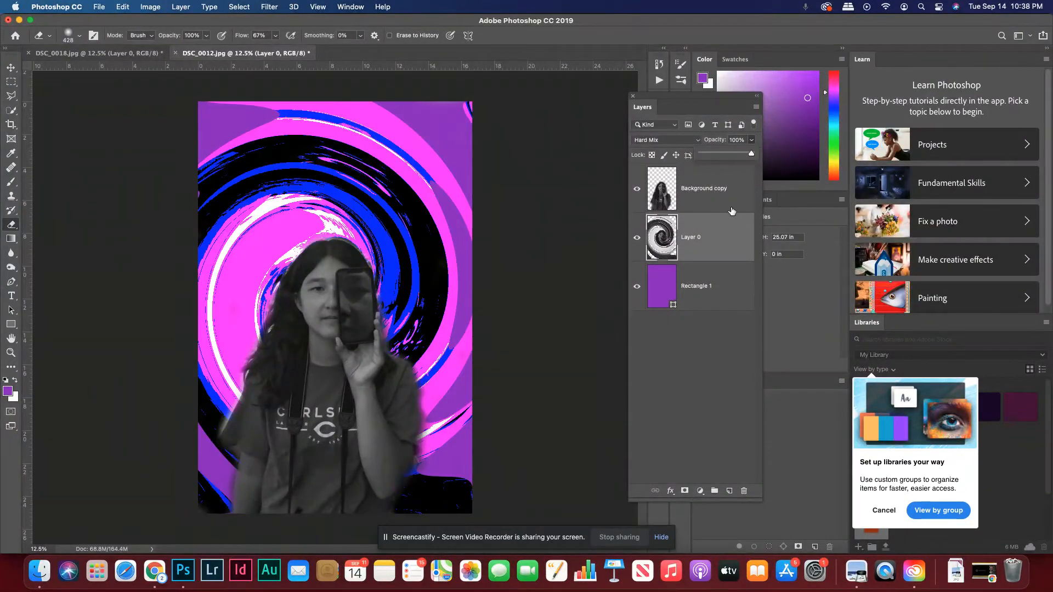
Step: Set Layer 0's blend mode to Luminosity so the spiral takes on the rectangle's purple
{"action": "left_click", "coordinate": [658, 140]}
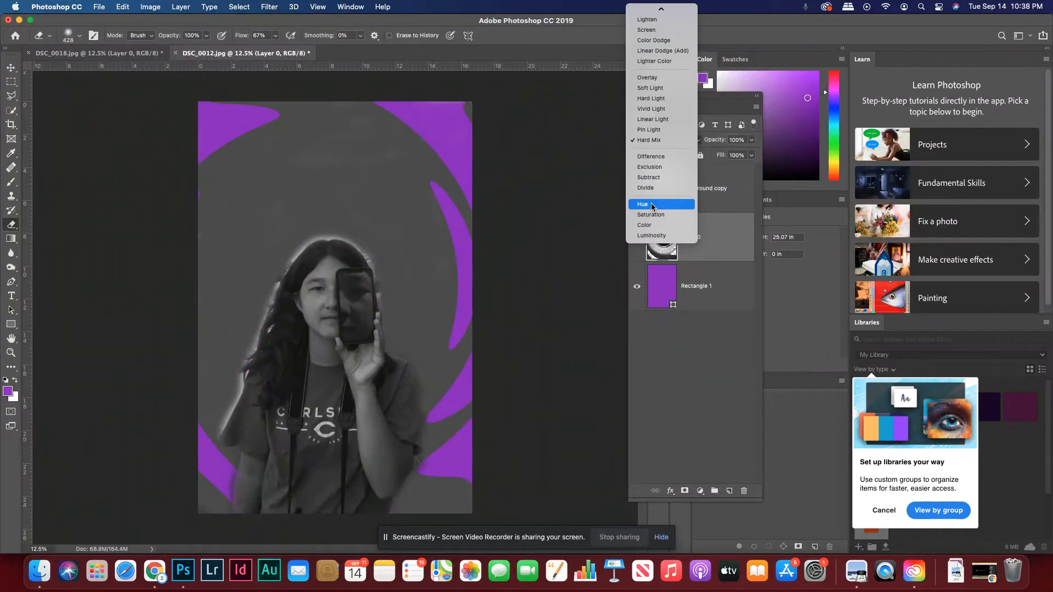
{"action": "left_click", "coordinate": [661, 236]}
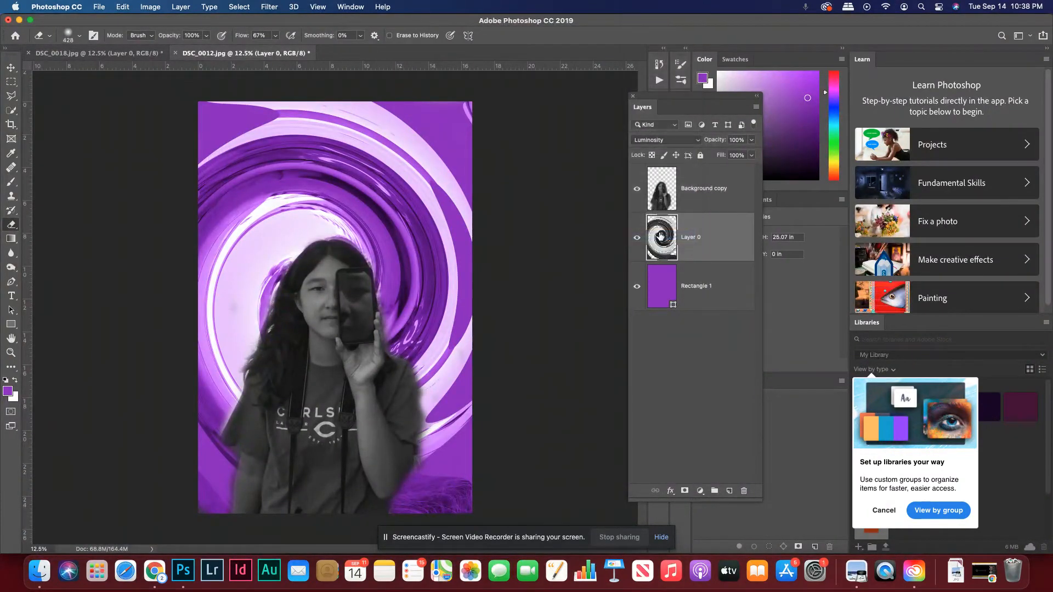
Step: Preview different blend modes on the Background copy layer and keep Normal
{"action": "left_click", "coordinate": [698, 209]}
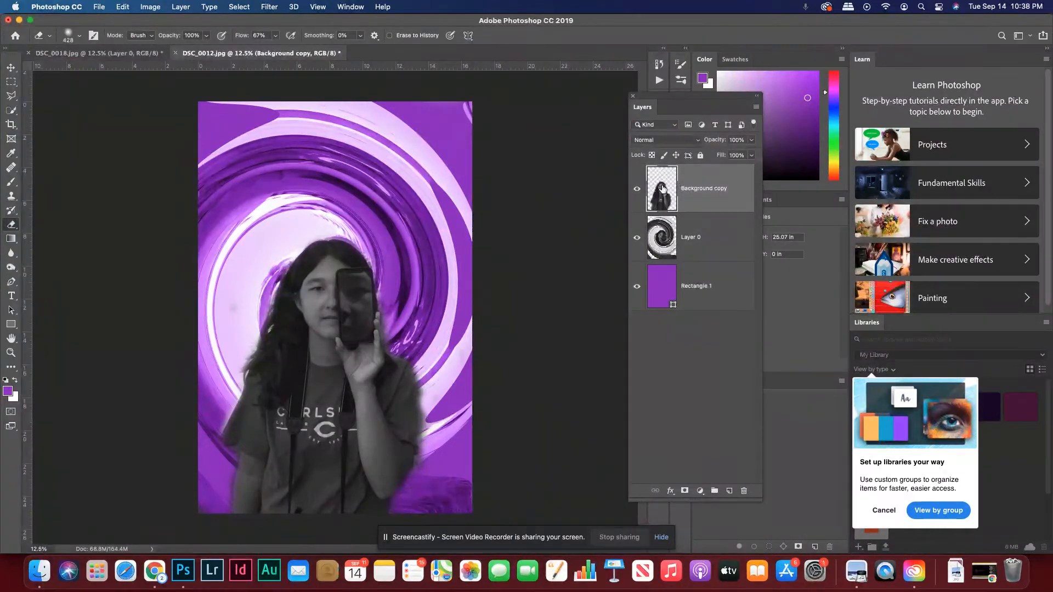
{"action": "left_click", "coordinate": [636, 189]}
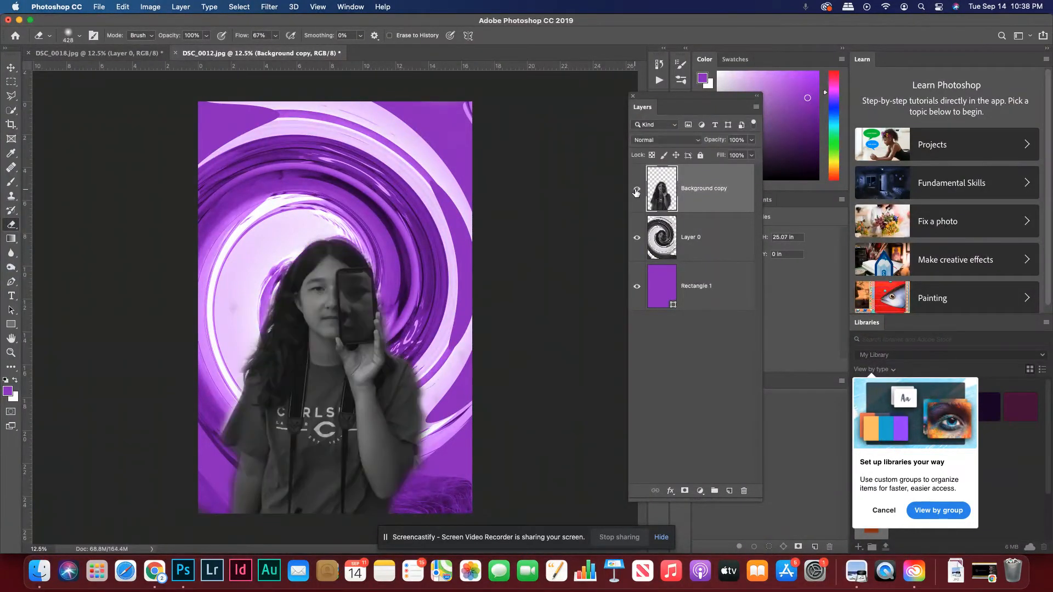
{"action": "left_click", "coordinate": [674, 144]}
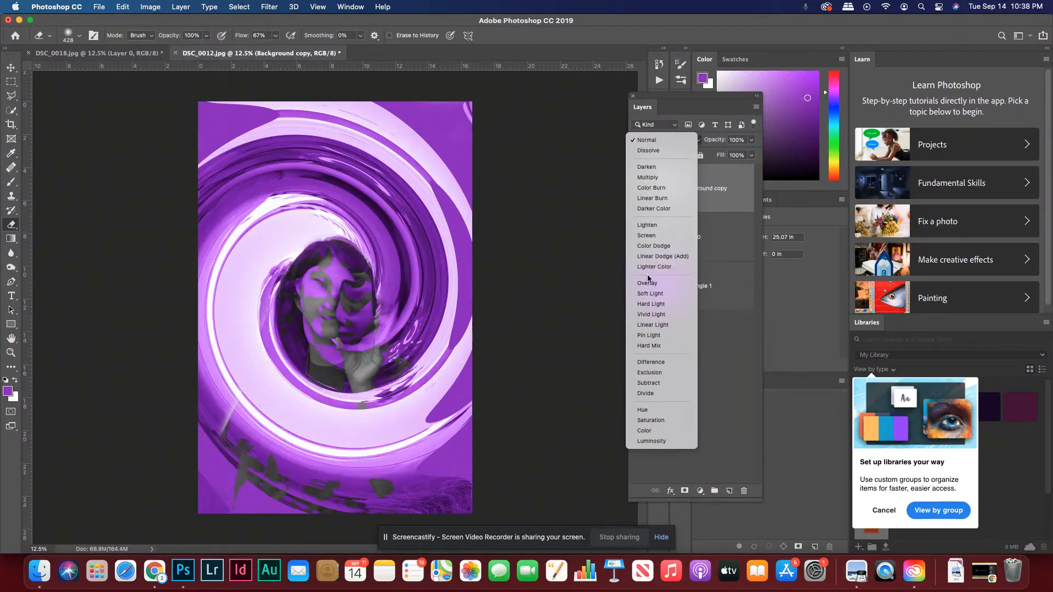
{"action": "left_click", "coordinate": [649, 141]}
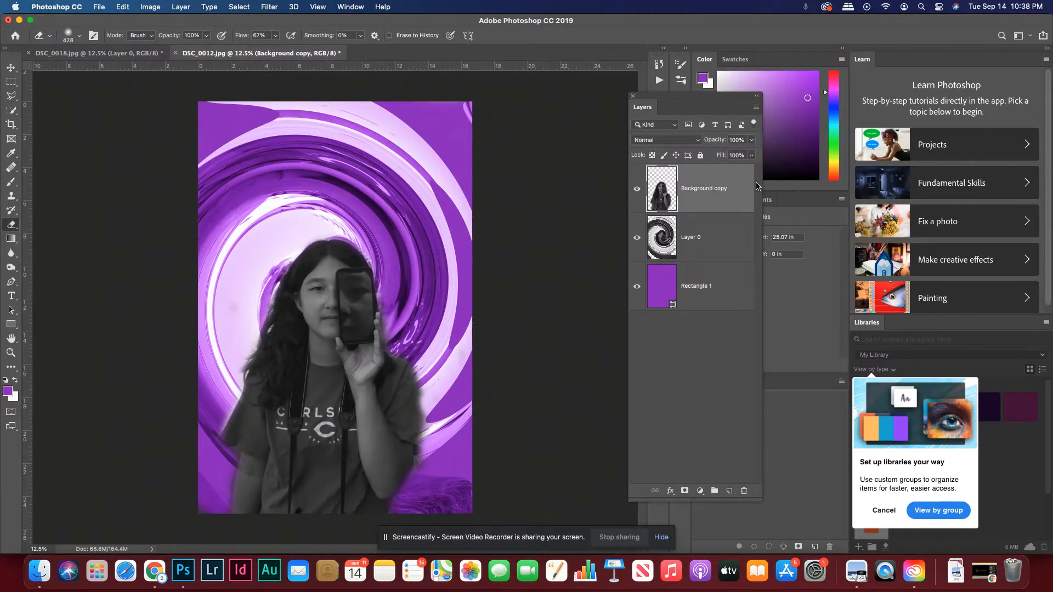
Step: Brighten the girl on Background copy with Levels, setting input shadows to 1, midtones to 1.11 and highlights to 213
{"action": "left_click", "coordinate": [150, 6]}
{"action": "mouse_move", "coordinate": [163, 38]}
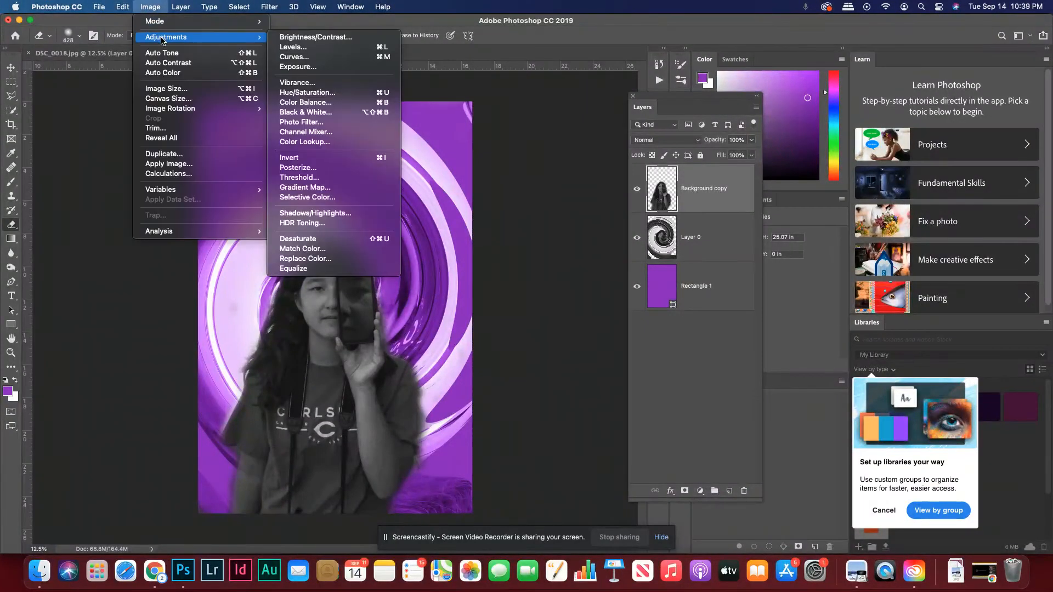
{"action": "left_click", "coordinate": [289, 47]}
{"action": "mouse_move", "coordinate": [782, 291]}
{"action": "left_mouse_down"}
{"action": "mouse_move", "coordinate": [757, 292]}
{"action": "mouse_move", "coordinate": [770, 293]}
{"action": "left_mouse_up"}
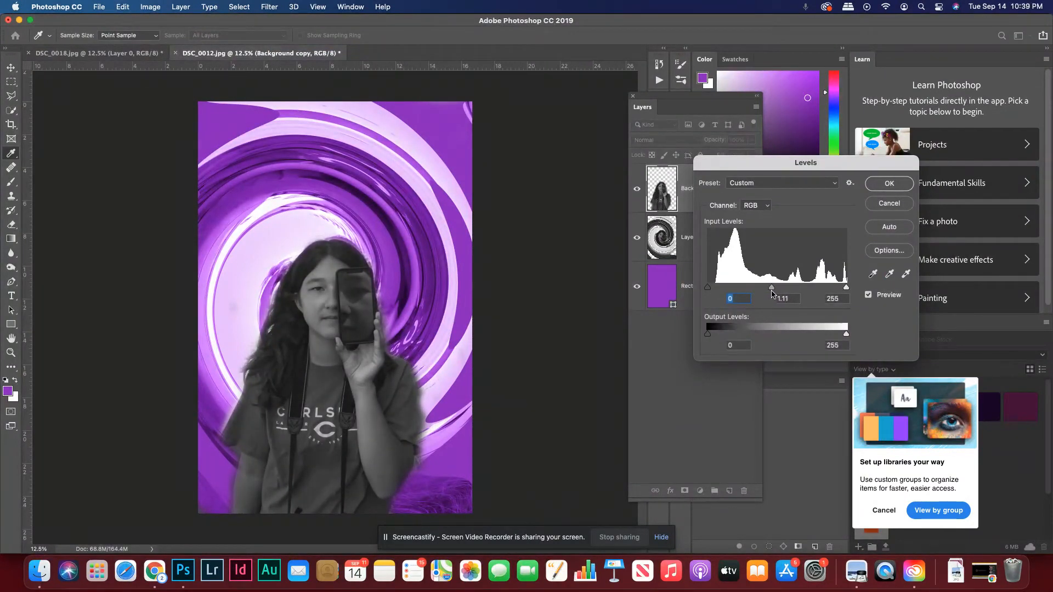
{"action": "left_click_drag", "start_coordinate": [846, 287], "coordinate": [822, 289]}
{"action": "left_click_drag", "start_coordinate": [708, 288], "coordinate": [708, 289]}
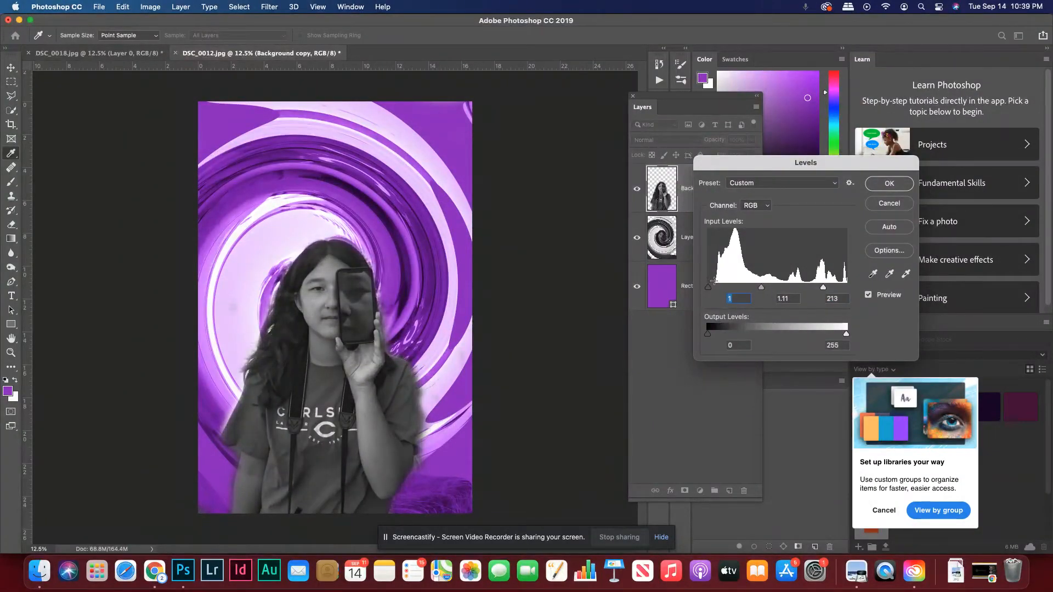
{"action": "left_click", "coordinate": [889, 184]}
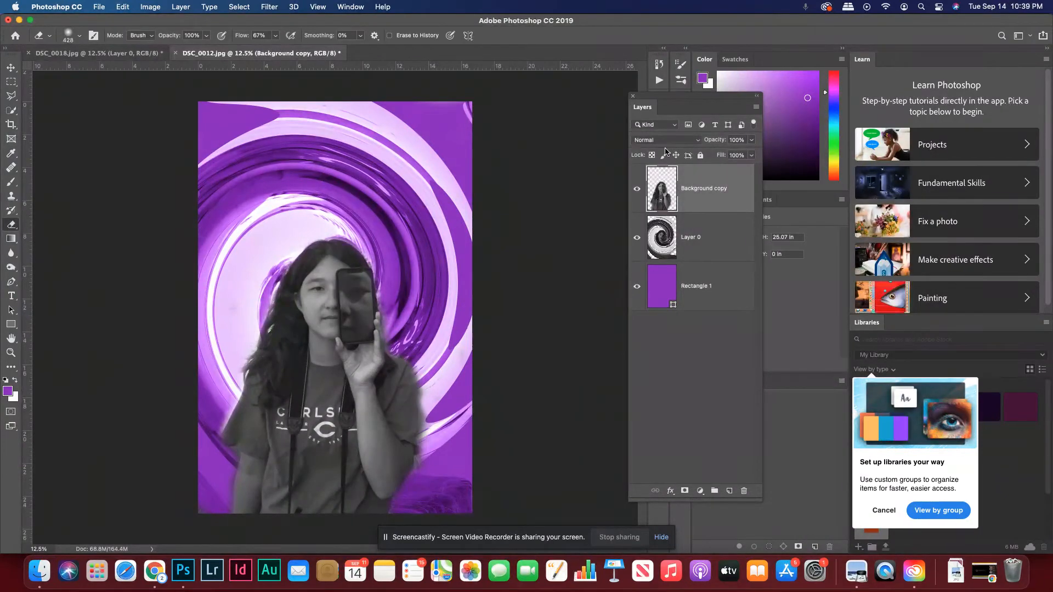
Step: Set up saving a copy of the DSC_0012 composite in JPEG format to the Desktop folder
{"action": "left_click", "coordinate": [99, 7]}
{"action": "left_click", "coordinate": [124, 117]}
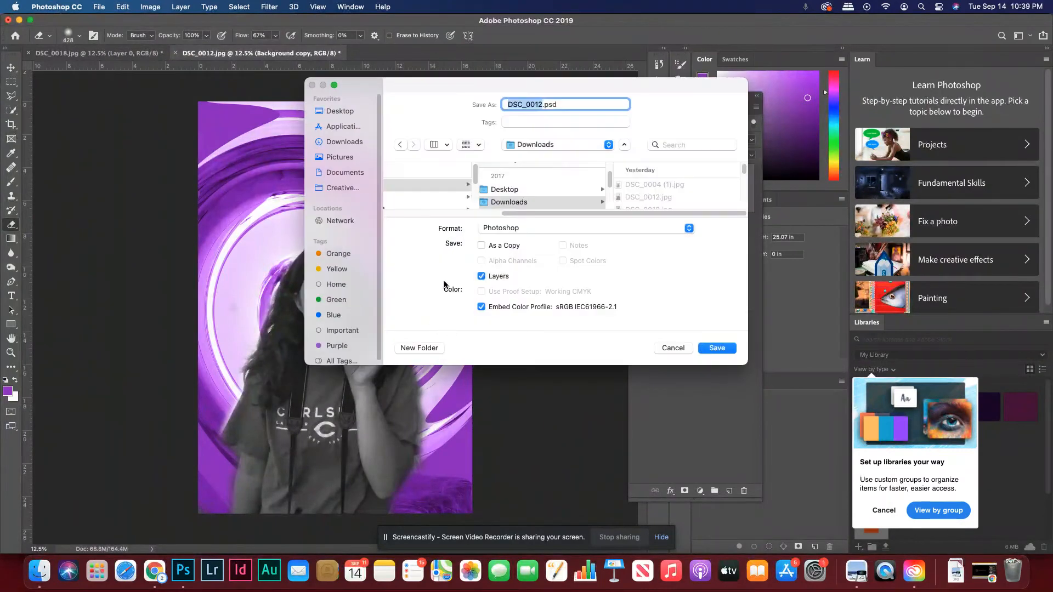
{"action": "left_click", "coordinate": [492, 234]}
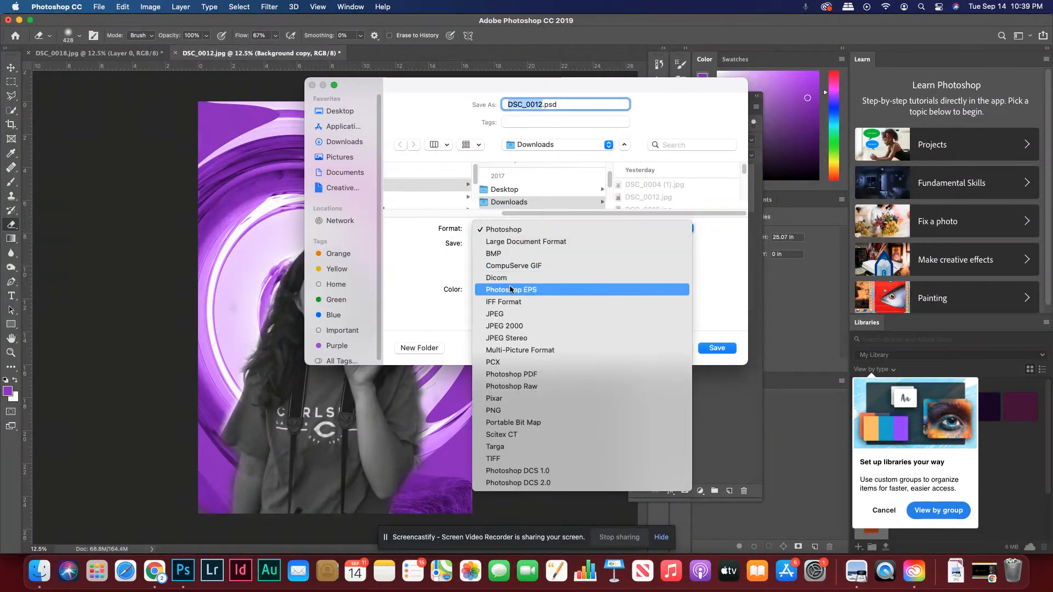
{"action": "left_click", "coordinate": [494, 315]}
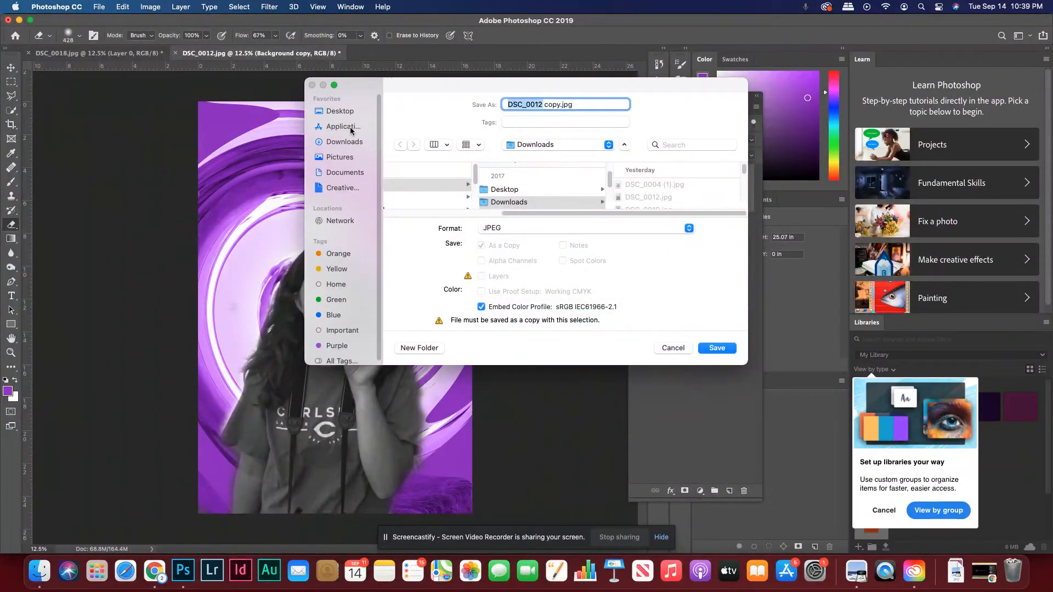
{"action": "left_click", "coordinate": [346, 111]}
Step: Name the JPEG TeacherExample3, declining to replace the existing teacherexample.jpg, and save it at Maximum quality 12
{"action": "type", "text": "00"}
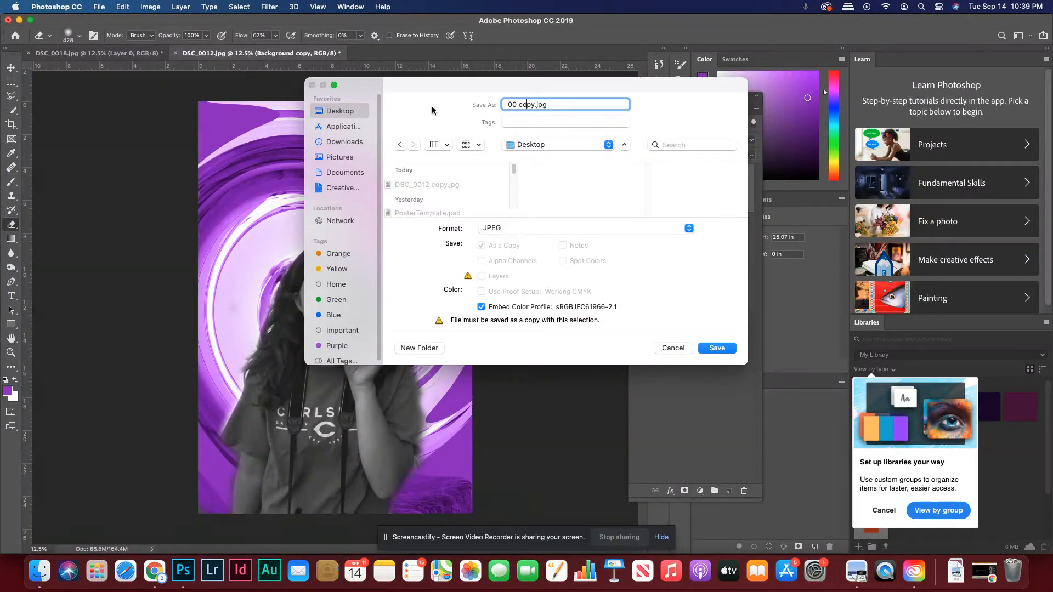
{"action": "key", "text": "Delete"}
{"action": "key", "text": "Delete"}
{"action": "key", "text": "Delete"}
{"action": "key", "text": "Delete"}
{"action": "key", "text": "Delete"}
{"action": "key", "text": "BackSpace"}
{"action": "key", "text": "BackSpace"}
{"action": "type", "text": "TeacherExample"}
{"action": "key", "text": "Return"}
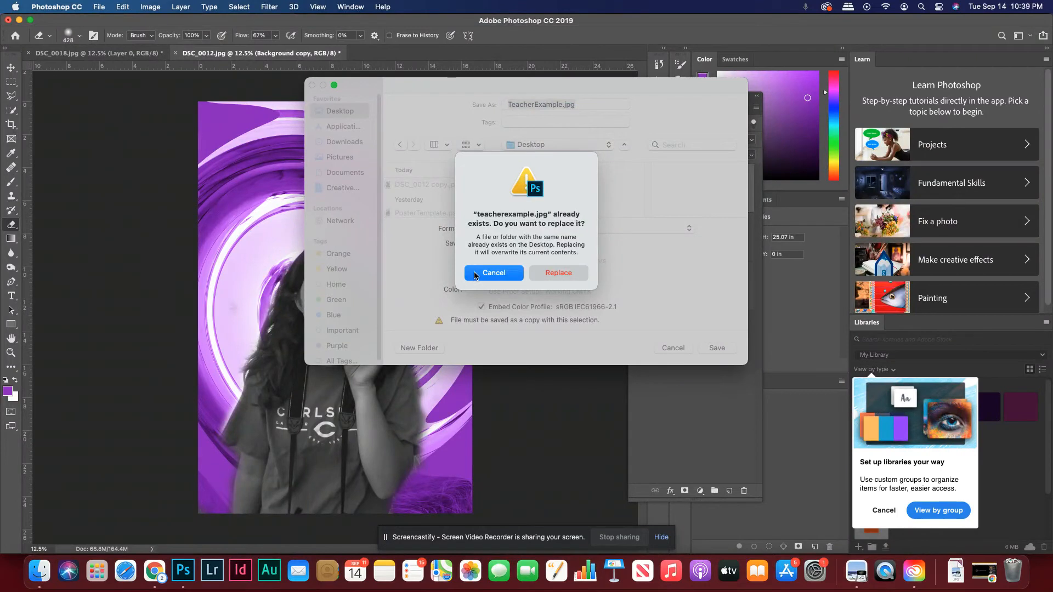
{"action": "left_click", "coordinate": [475, 275]}
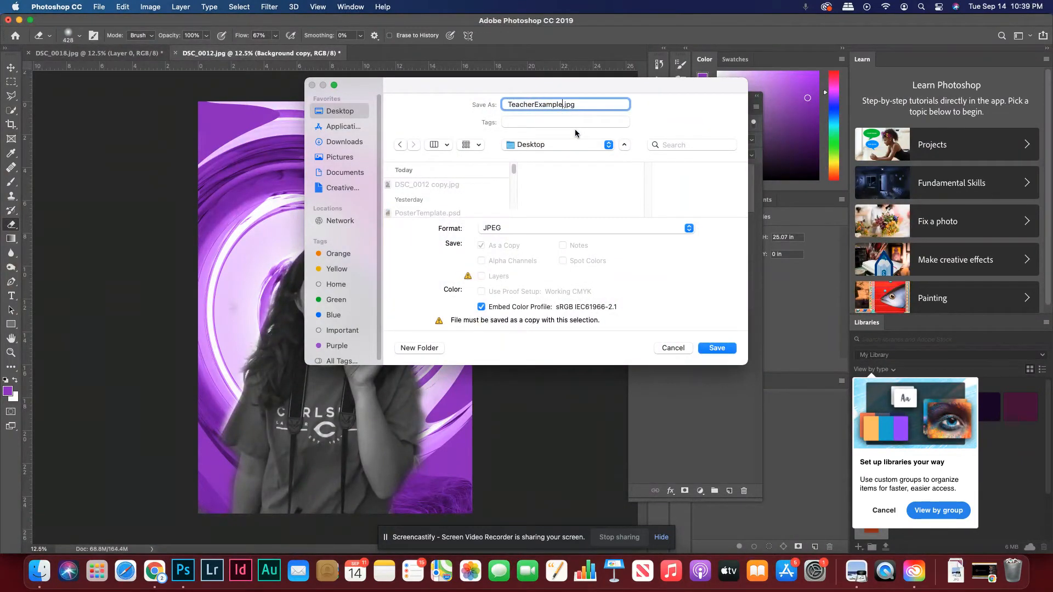
{"action": "left_click", "coordinate": [719, 349]}
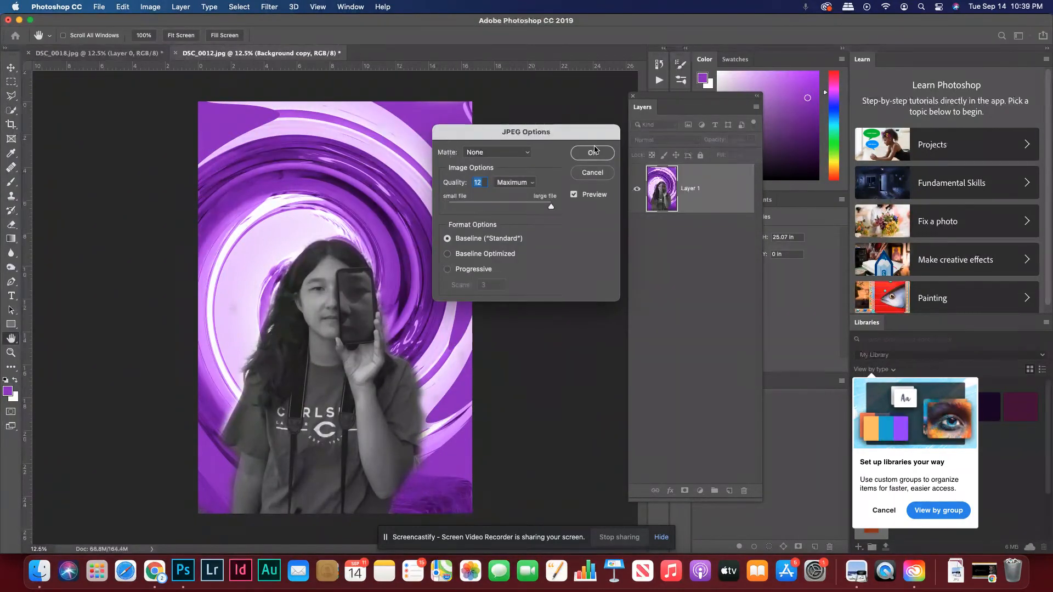
{"action": "left_click", "coordinate": [594, 152]}
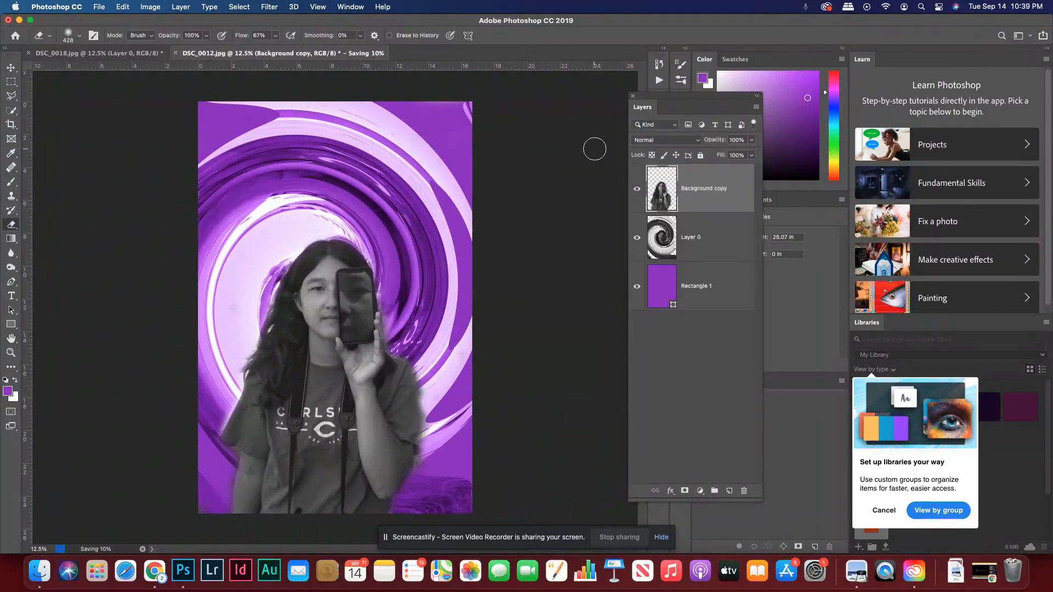
Step: In DSC_0018.jpg, hide Layer 0 and invert the tones of the Background copy layer
{"action": "left_click", "coordinate": [130, 55]}
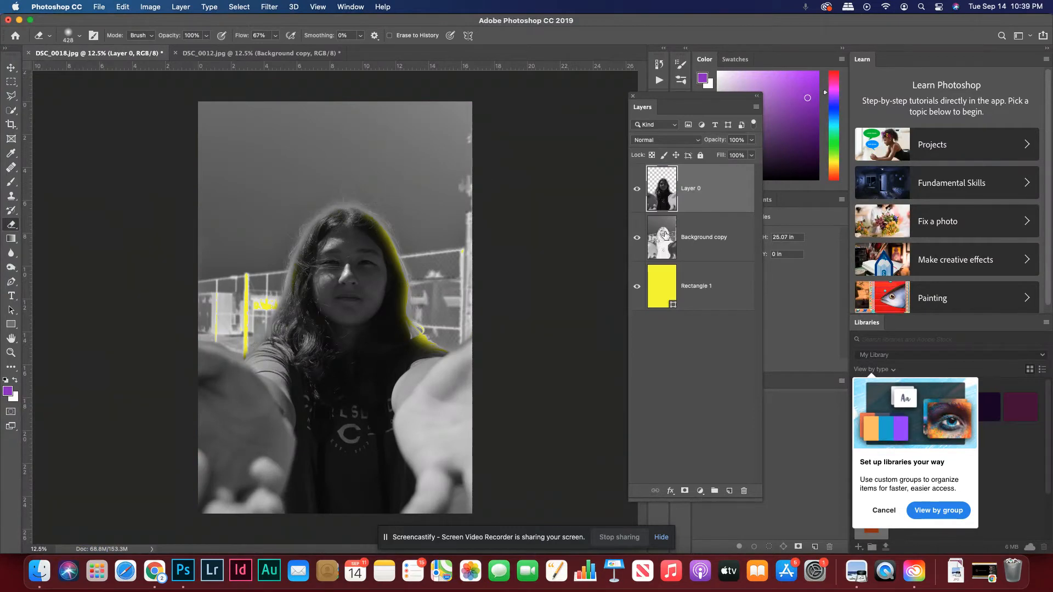
{"action": "left_click", "coordinate": [636, 188]}
{"action": "left_click", "coordinate": [704, 248]}
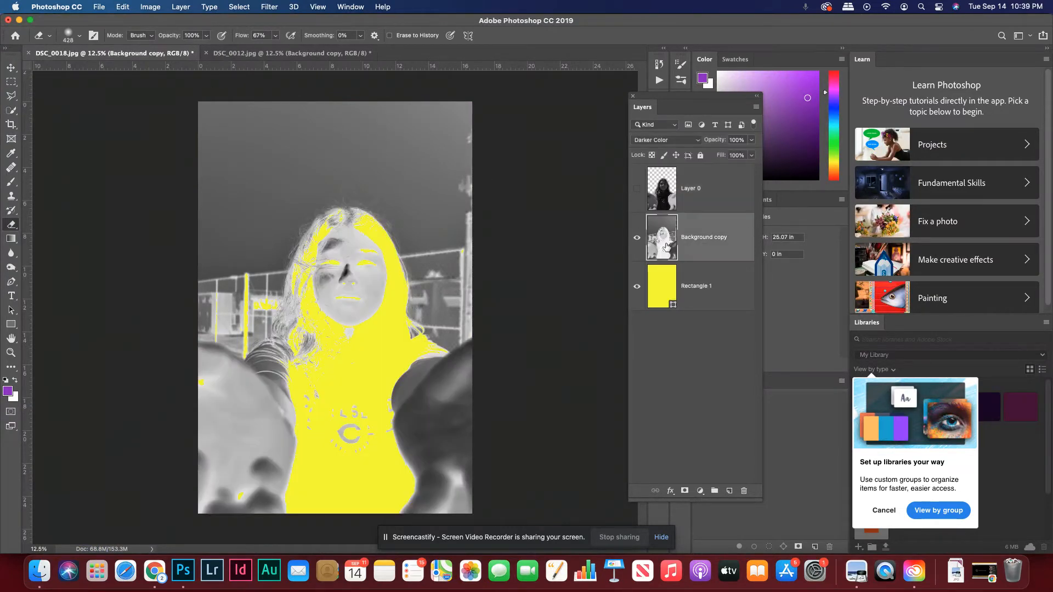
{"action": "left_click", "coordinate": [636, 238]}
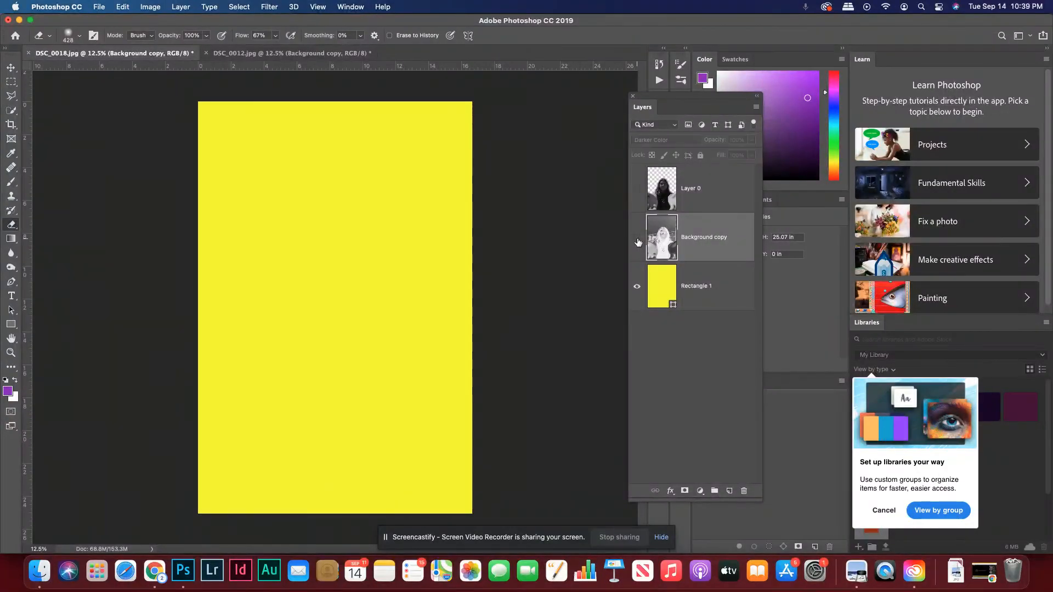
{"action": "left_click", "coordinate": [637, 239]}
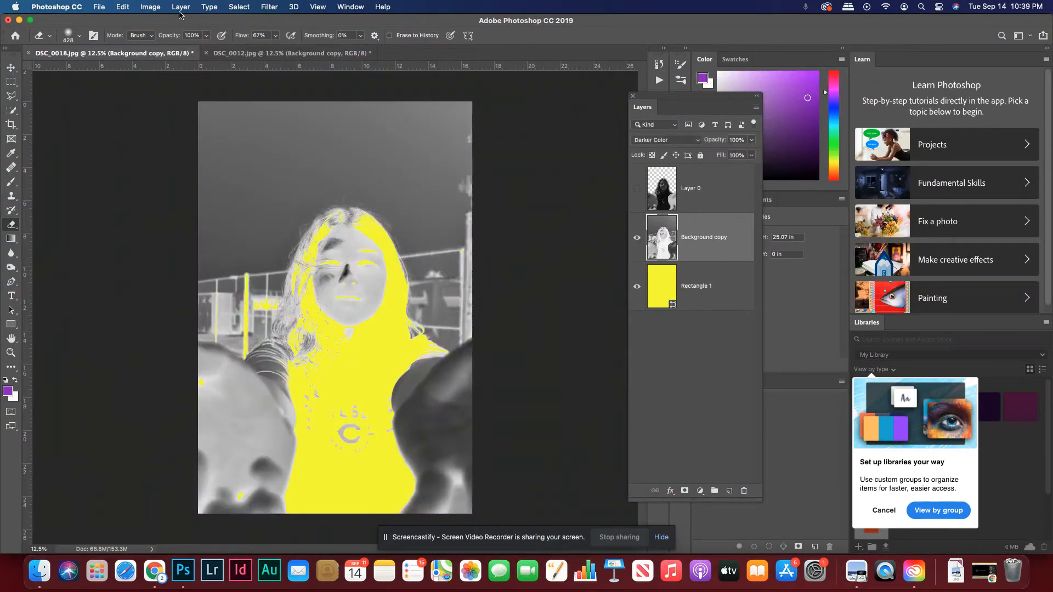
{"action": "left_click", "coordinate": [160, 8]}
{"action": "mouse_move", "coordinate": [211, 37]}
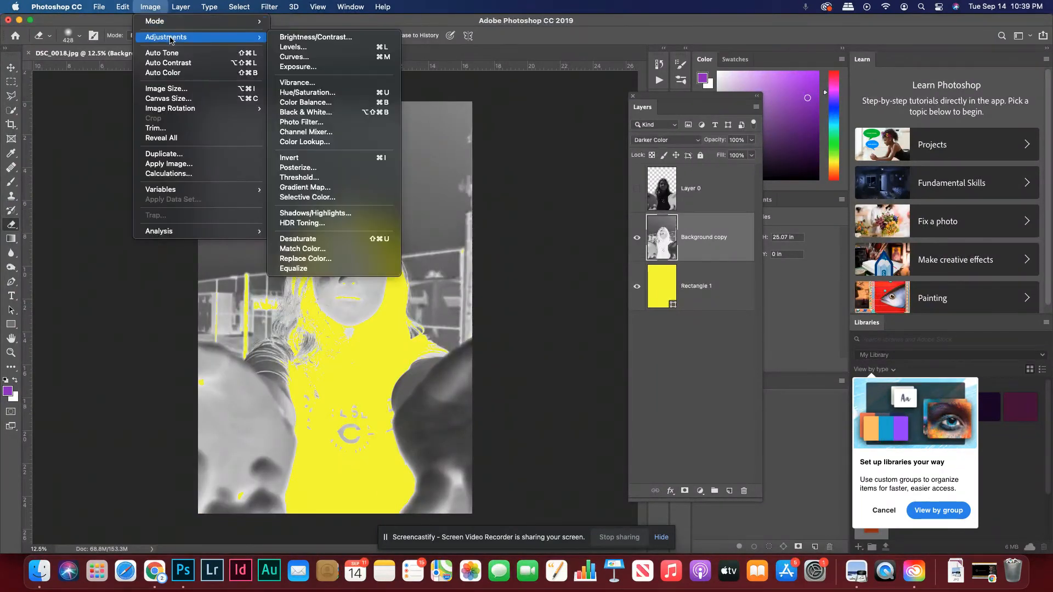
{"action": "left_click", "coordinate": [305, 160]}
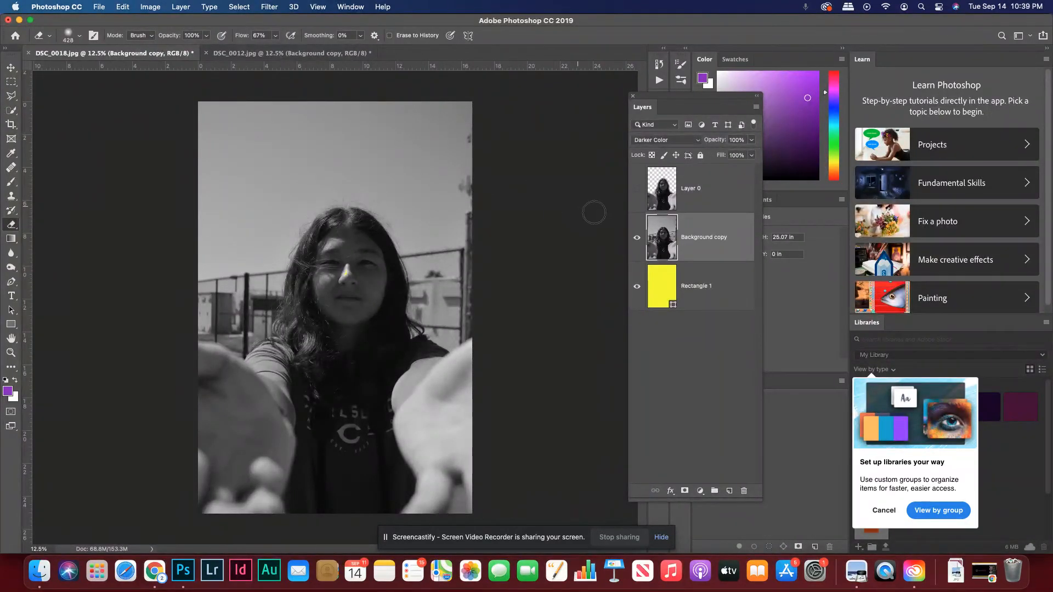
Step: Try a Threshold adjustment at level 30 on the Background copy layer, then cancel it
{"action": "left_click", "coordinate": [158, 9]}
{"action": "mouse_move", "coordinate": [168, 40]}
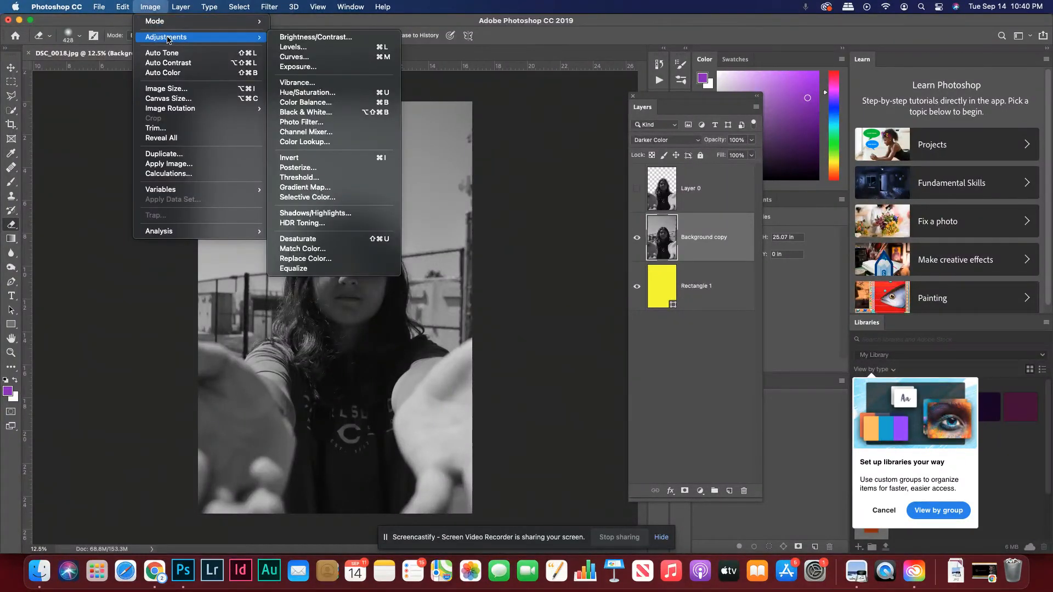
{"action": "left_click", "coordinate": [329, 177]}
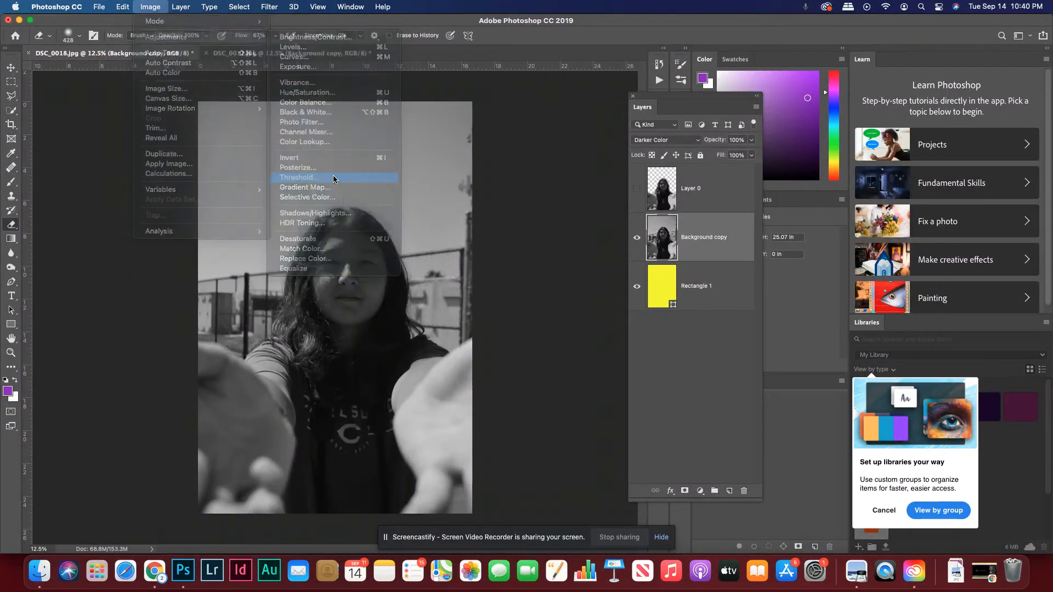
{"action": "left_click_drag", "start_coordinate": [504, 248], "coordinate": [455, 245]}
{"action": "left_click_drag", "start_coordinate": [454, 244], "coordinate": [447, 246]}
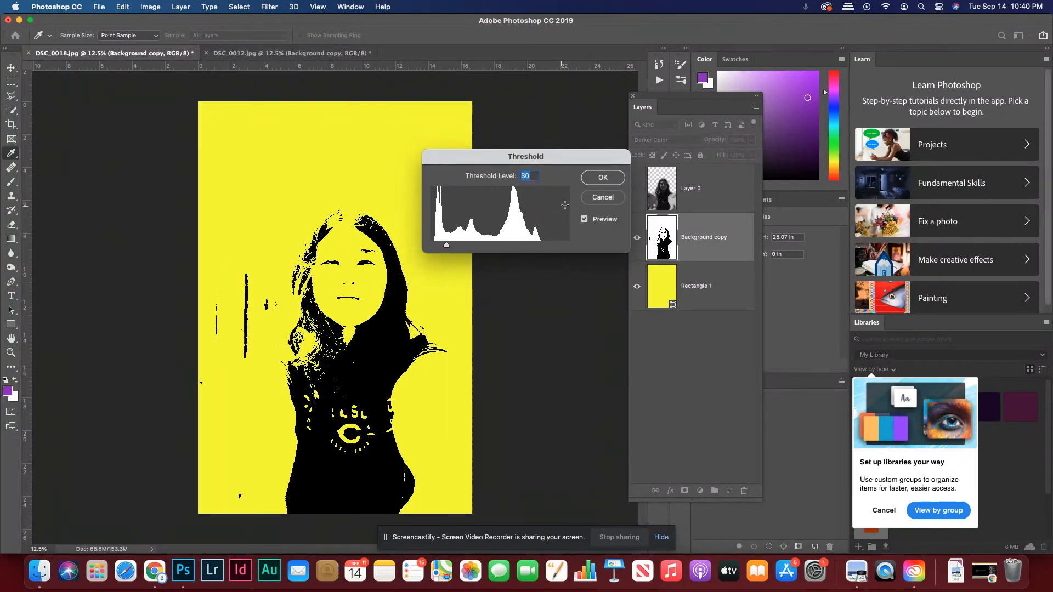
{"action": "left_click", "coordinate": [595, 198]}
{"action": "key", "text": "e"}
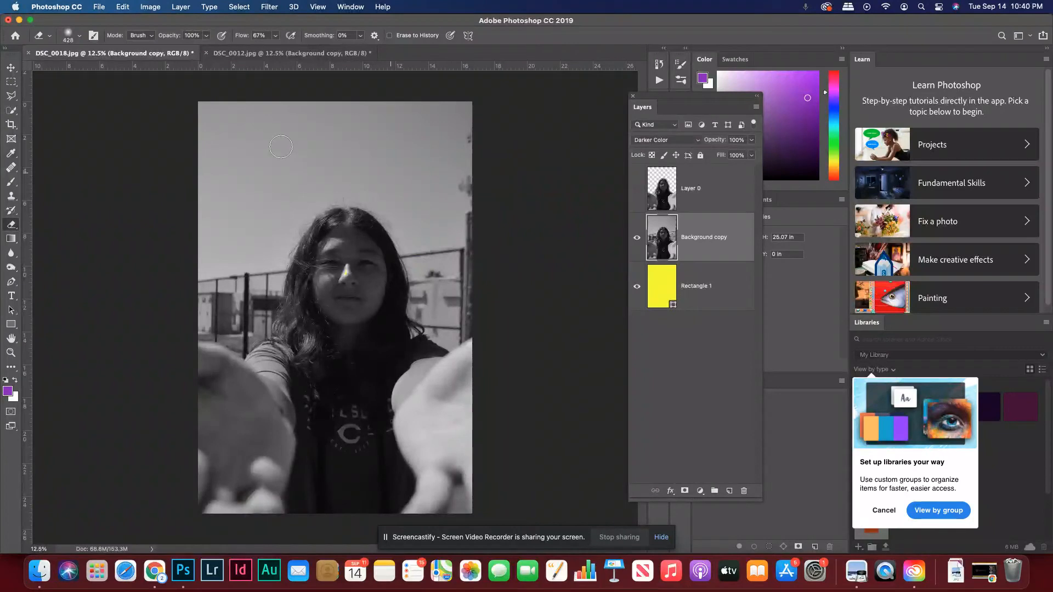
Step: Try a Posterize adjustment with 30 levels on the Background copy layer, then cancel it
{"action": "left_click", "coordinate": [156, 7]}
{"action": "mouse_move", "coordinate": [219, 36]}
{"action": "left_click", "coordinate": [310, 168]}
{"action": "left_click_drag", "start_coordinate": [431, 197], "coordinate": [444, 198]}
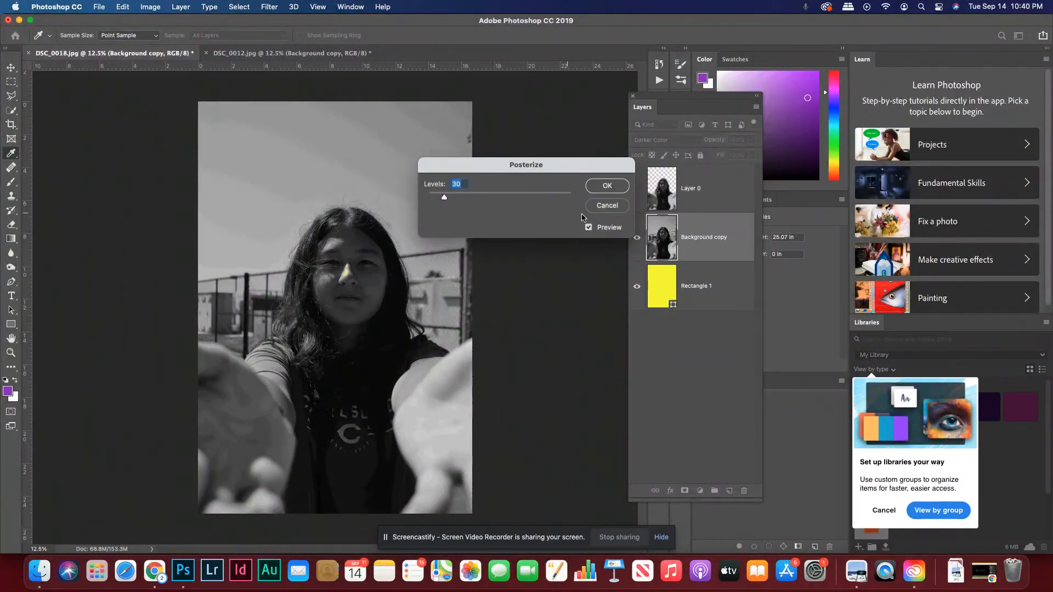
{"action": "left_click", "coordinate": [605, 206]}
{"action": "key", "text": "e"}
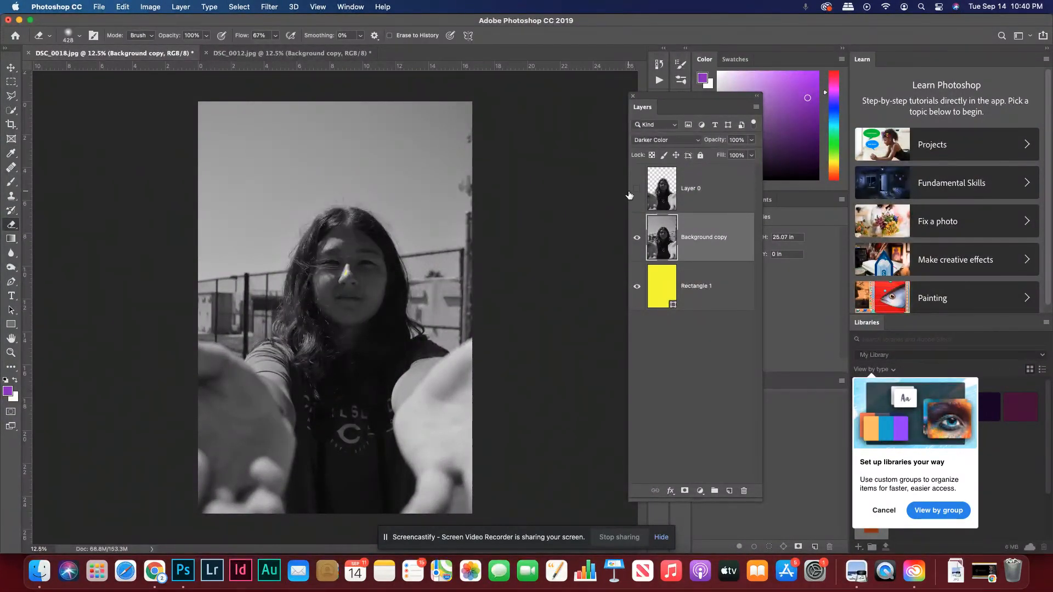
Step: Show Layer 0 again and twirl Background copy into a spiral around the girl's face with Liquify, using a brush of size 7058
{"action": "left_click", "coordinate": [144, 54]}
{"action": "left_click", "coordinate": [693, 189]}
{"action": "left_click", "coordinate": [704, 244]}
{"action": "left_click", "coordinate": [262, 6]}
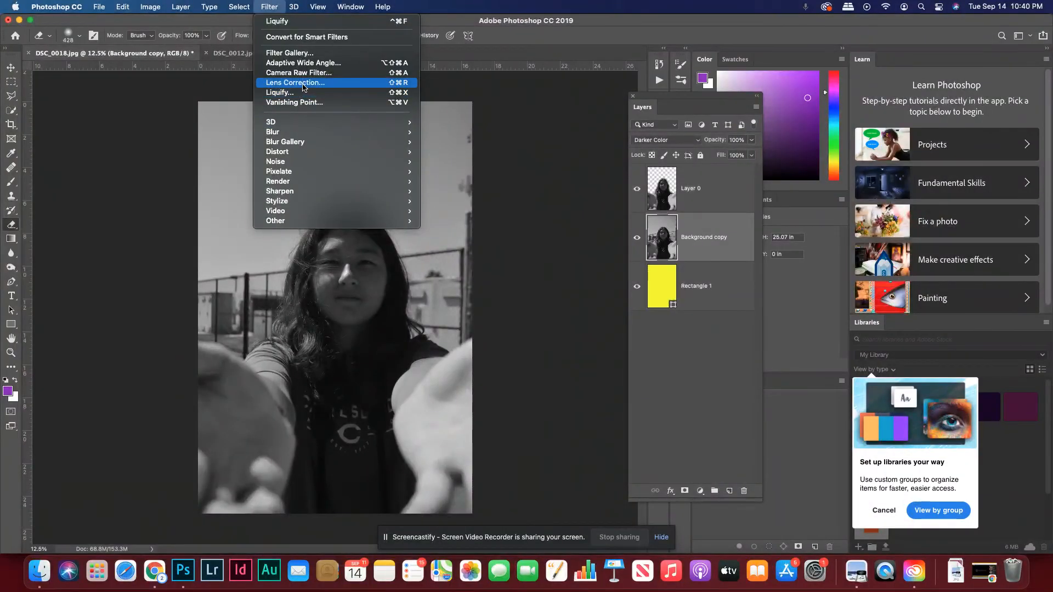
{"action": "left_click", "coordinate": [304, 92]}
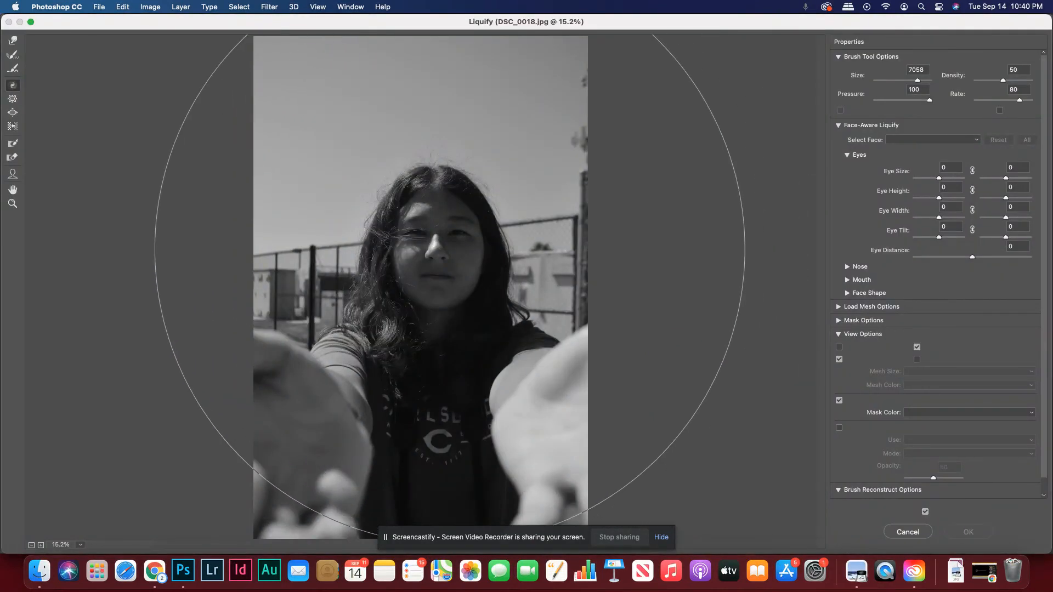
{"action": "left_click_drag", "start_coordinate": [423, 237], "coordinate": [436, 238]}
{"action": "left_click", "coordinate": [959, 533]}
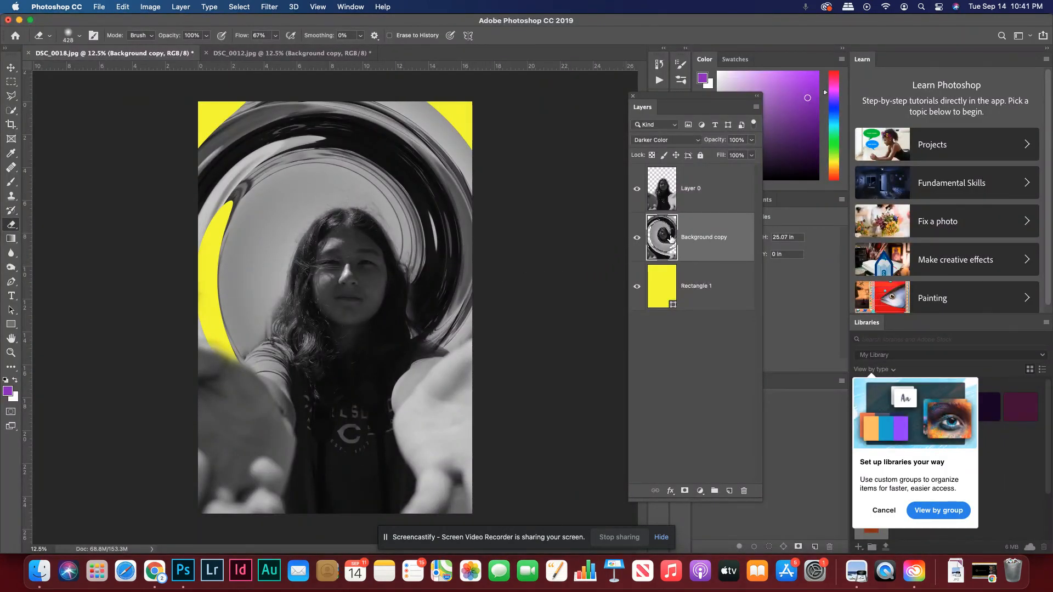
Step: Set the Background copy layer's blend mode to Exclusion and make Layer 0 the active layer
{"action": "left_click", "coordinate": [664, 140]}
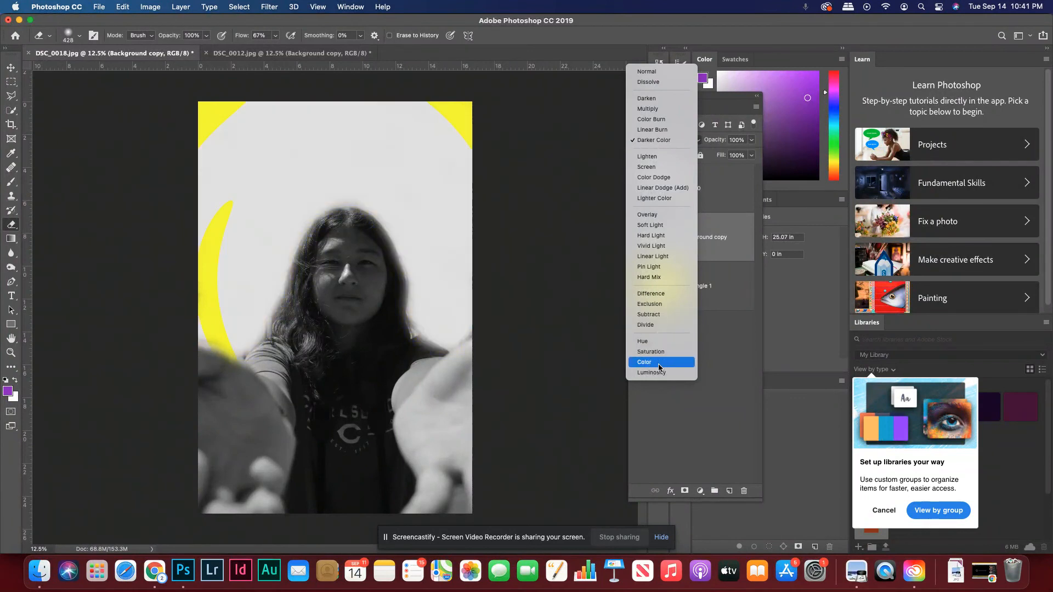
{"action": "left_click", "coordinate": [660, 304]}
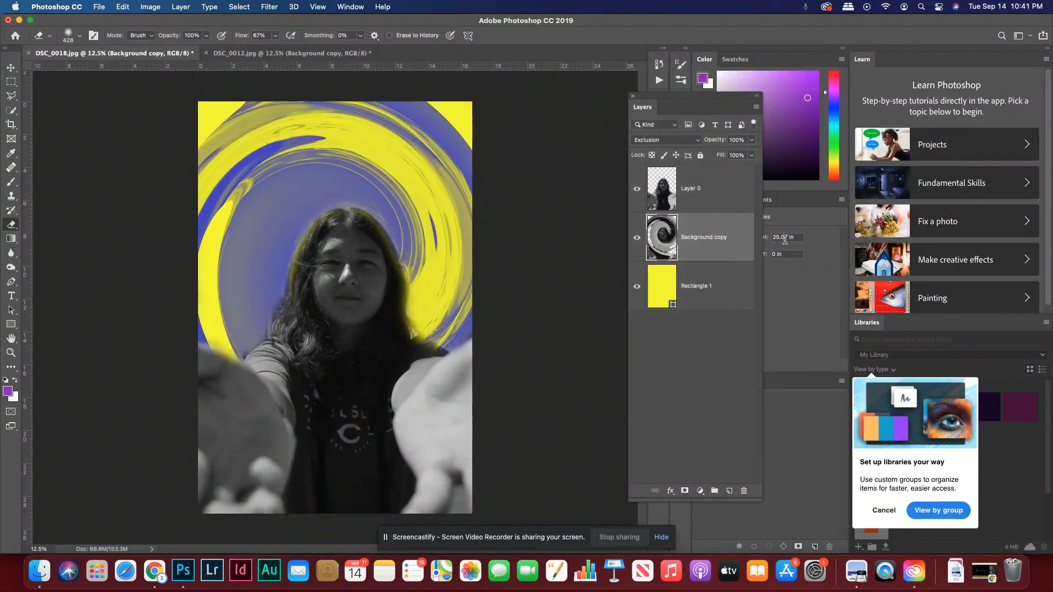
{"action": "left_click", "coordinate": [690, 207]}
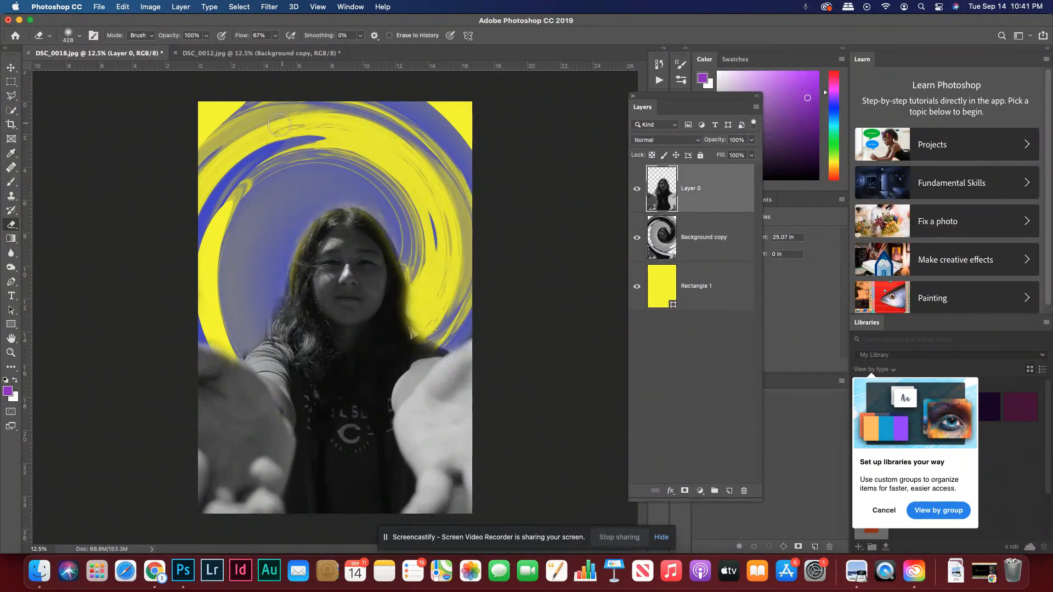
Step: Save a copy of the DSC_0018 composite to the Desktop folder as a JPEG named Example4
{"action": "left_click", "coordinate": [96, 7]}
{"action": "left_click", "coordinate": [132, 235]}
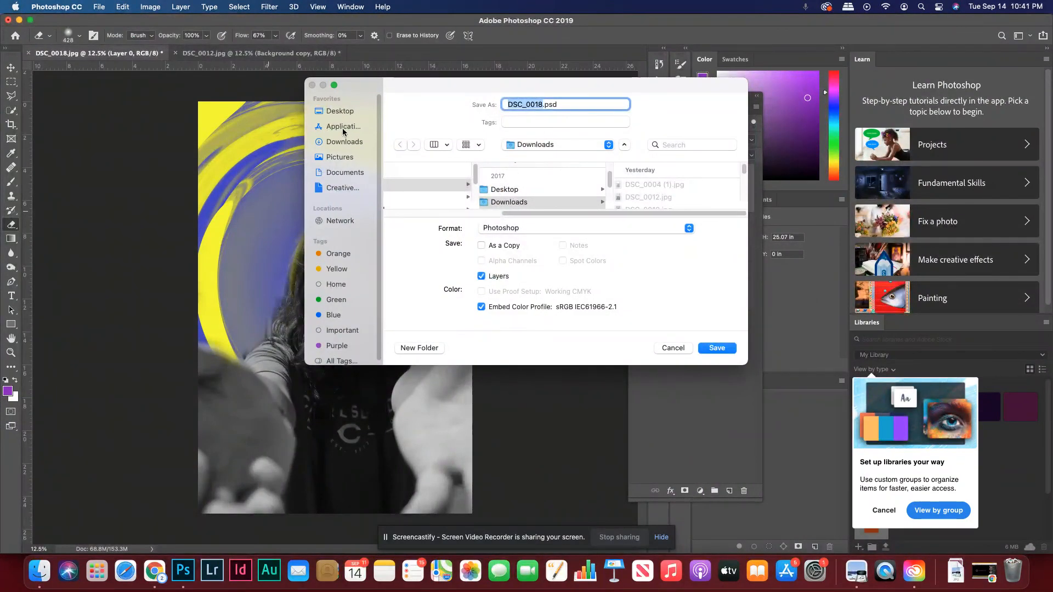
{"action": "left_click", "coordinate": [340, 111]}
{"action": "left_click", "coordinate": [521, 229]}
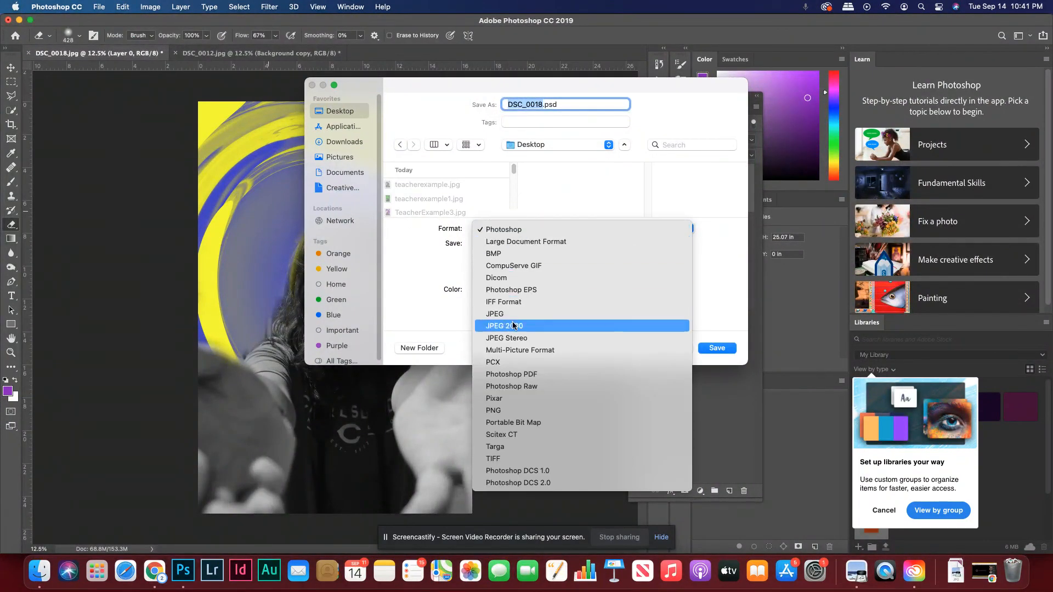
{"action": "left_click", "coordinate": [514, 315]}
{"action": "key", "text": "BackSpace"}
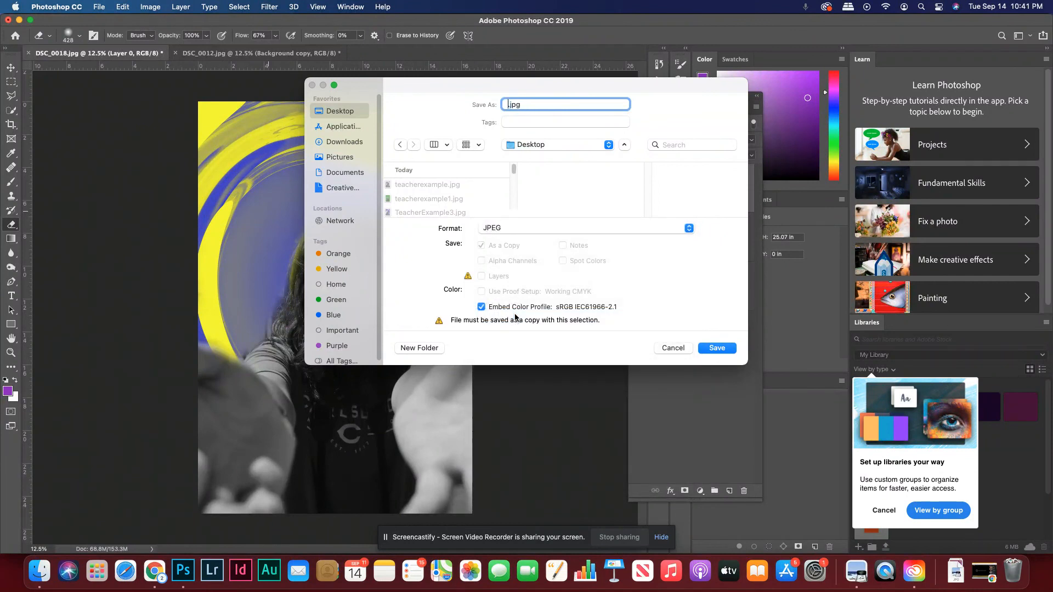
{"action": "type", "text": "Example4"}
{"action": "left_click", "coordinate": [718, 348]}
{"action": "left_click", "coordinate": [596, 153]}
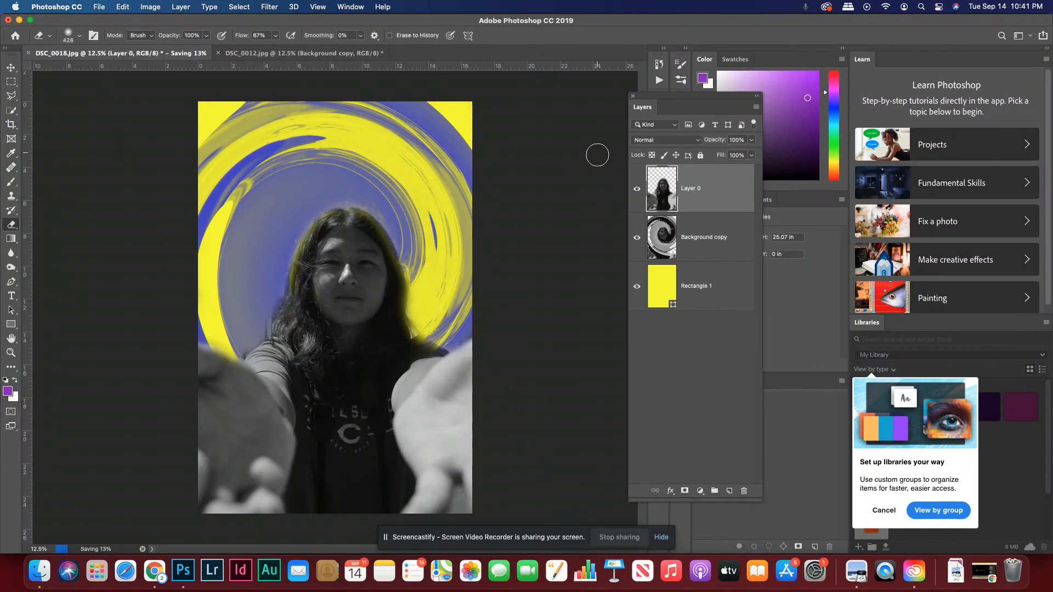